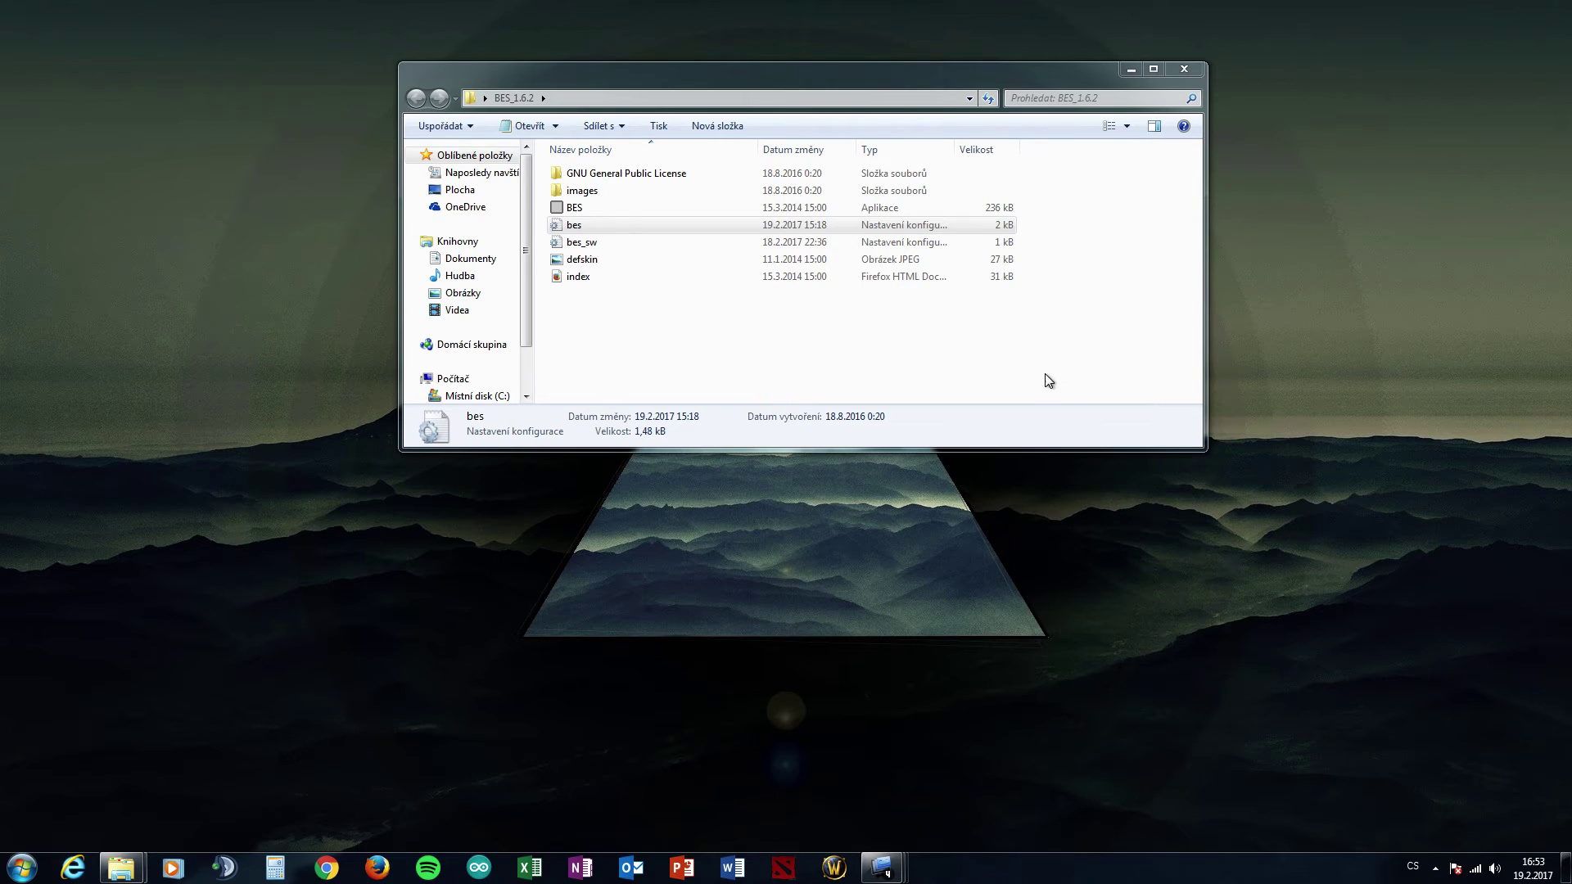
{"action": "left_click_drag", "start_coordinate": [1044, 373], "coordinate": [547, 162]}
{"action": "left_click", "coordinate": [1002, 327]}
{"action": "left_click_drag", "start_coordinate": [1098, 301], "coordinate": [936, 208]}
{"action": "left_click", "coordinate": [1059, 323]}
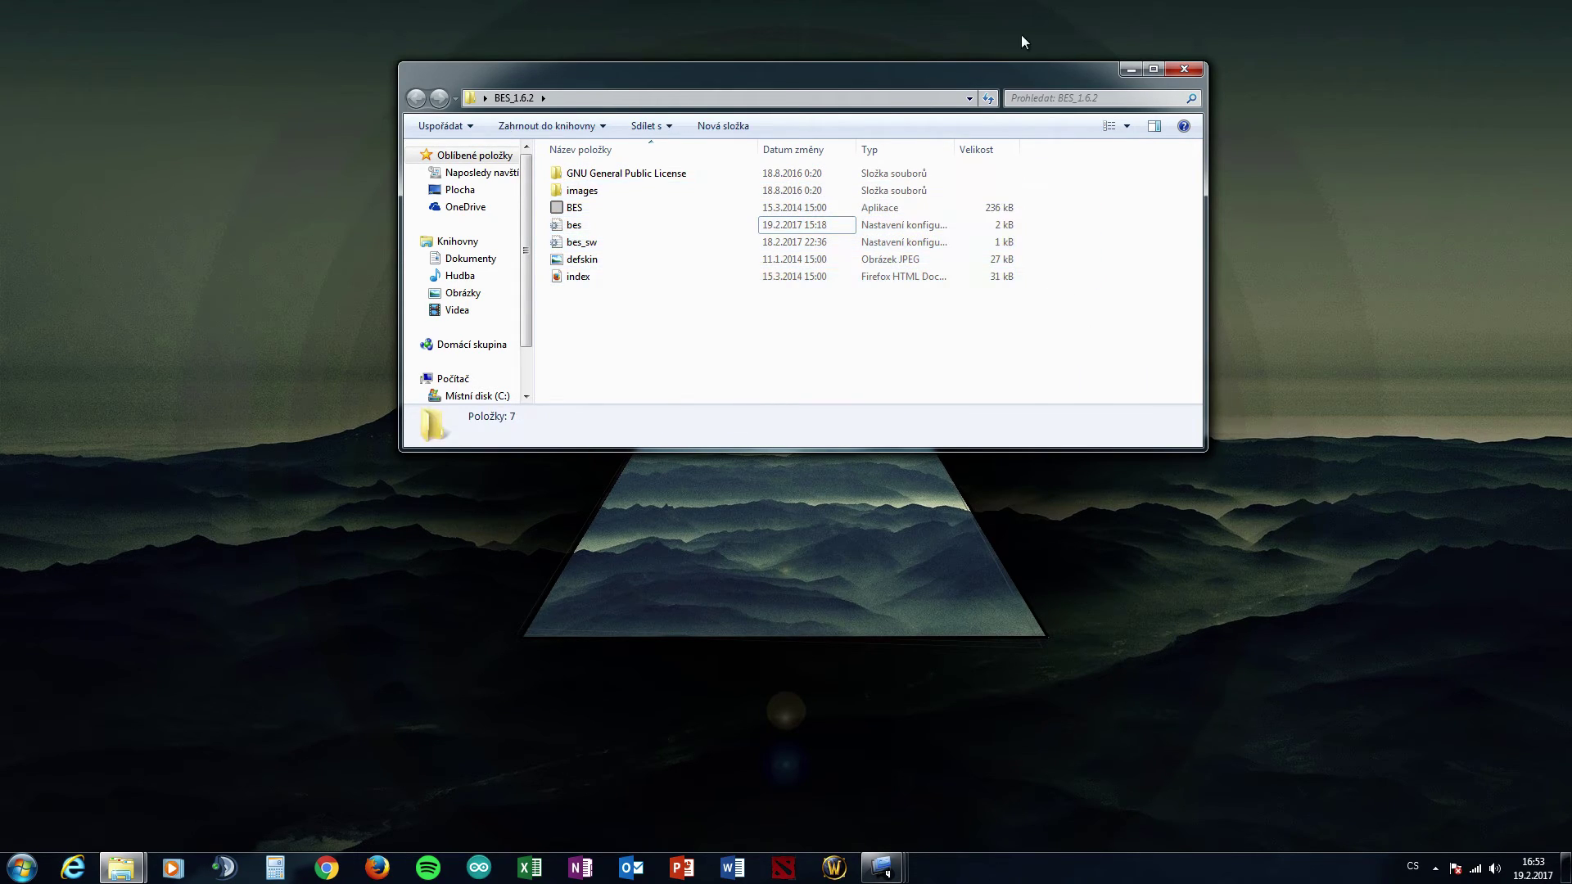
Step: Move the BES_1.6.2 folder window and enlarge its height
{"action": "left_click_drag", "start_coordinate": [1024, 76], "coordinate": [1079, 61]}
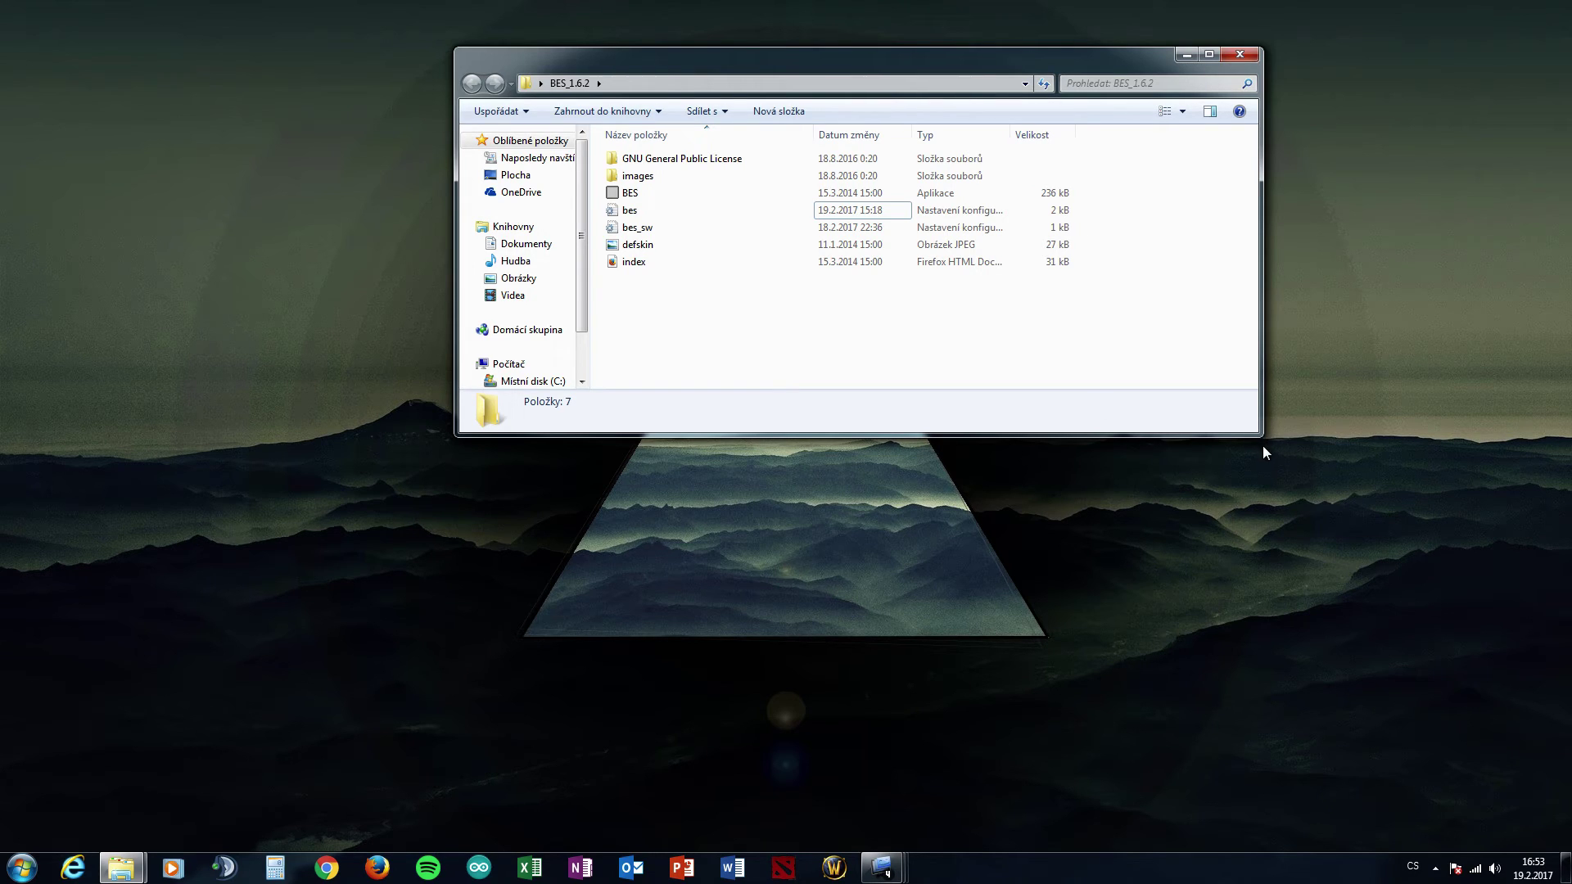
{"action": "left_click_drag", "start_coordinate": [1265, 438], "coordinate": [1248, 495]}
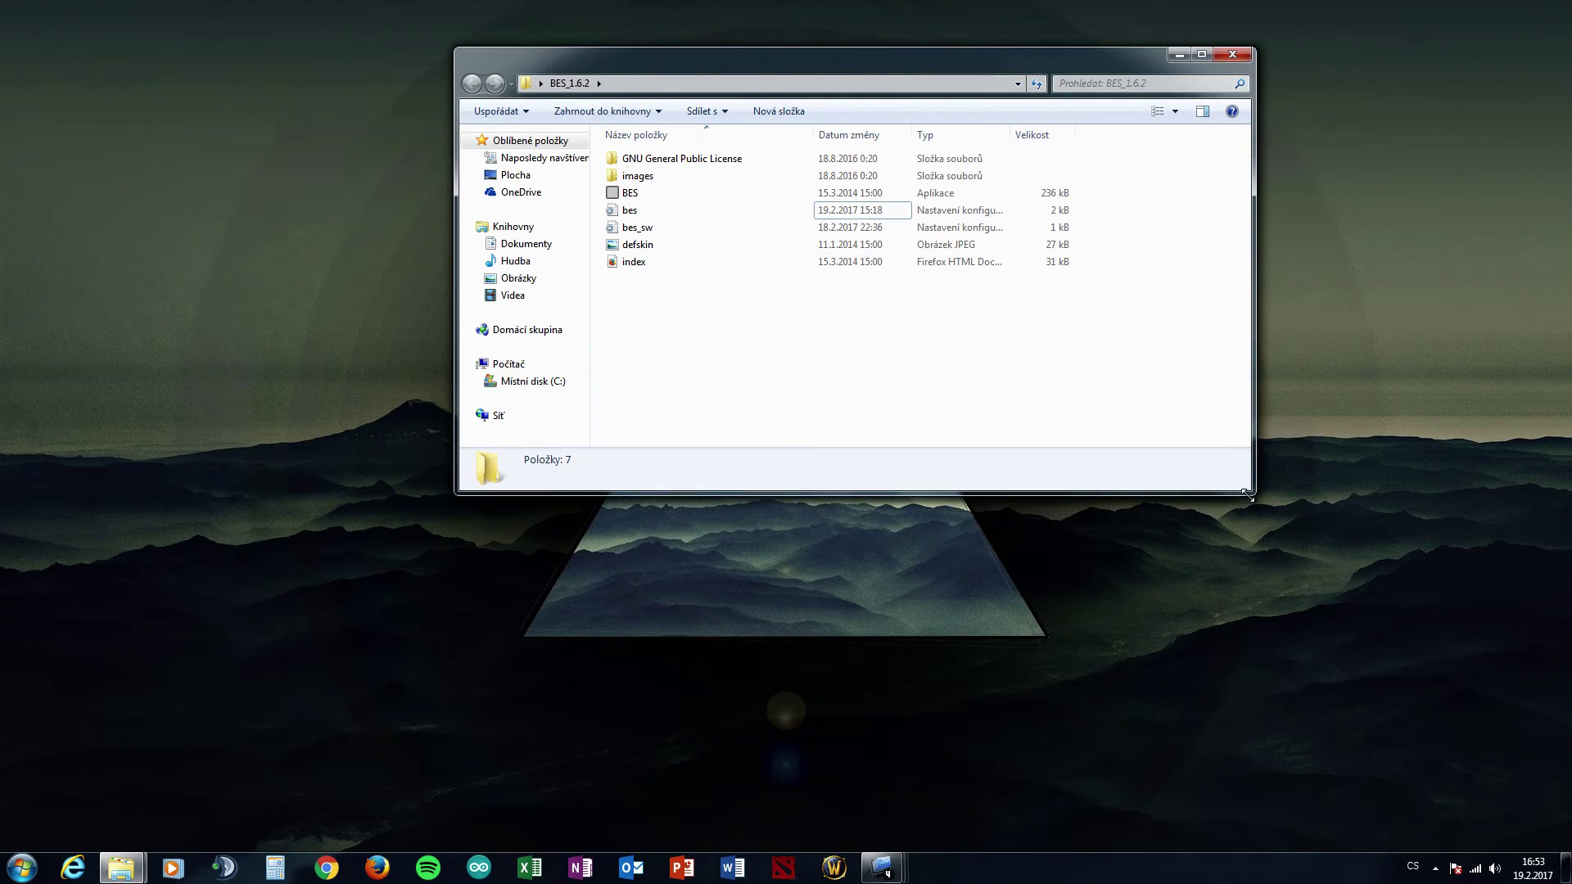
{"action": "left_click", "coordinate": [911, 212]}
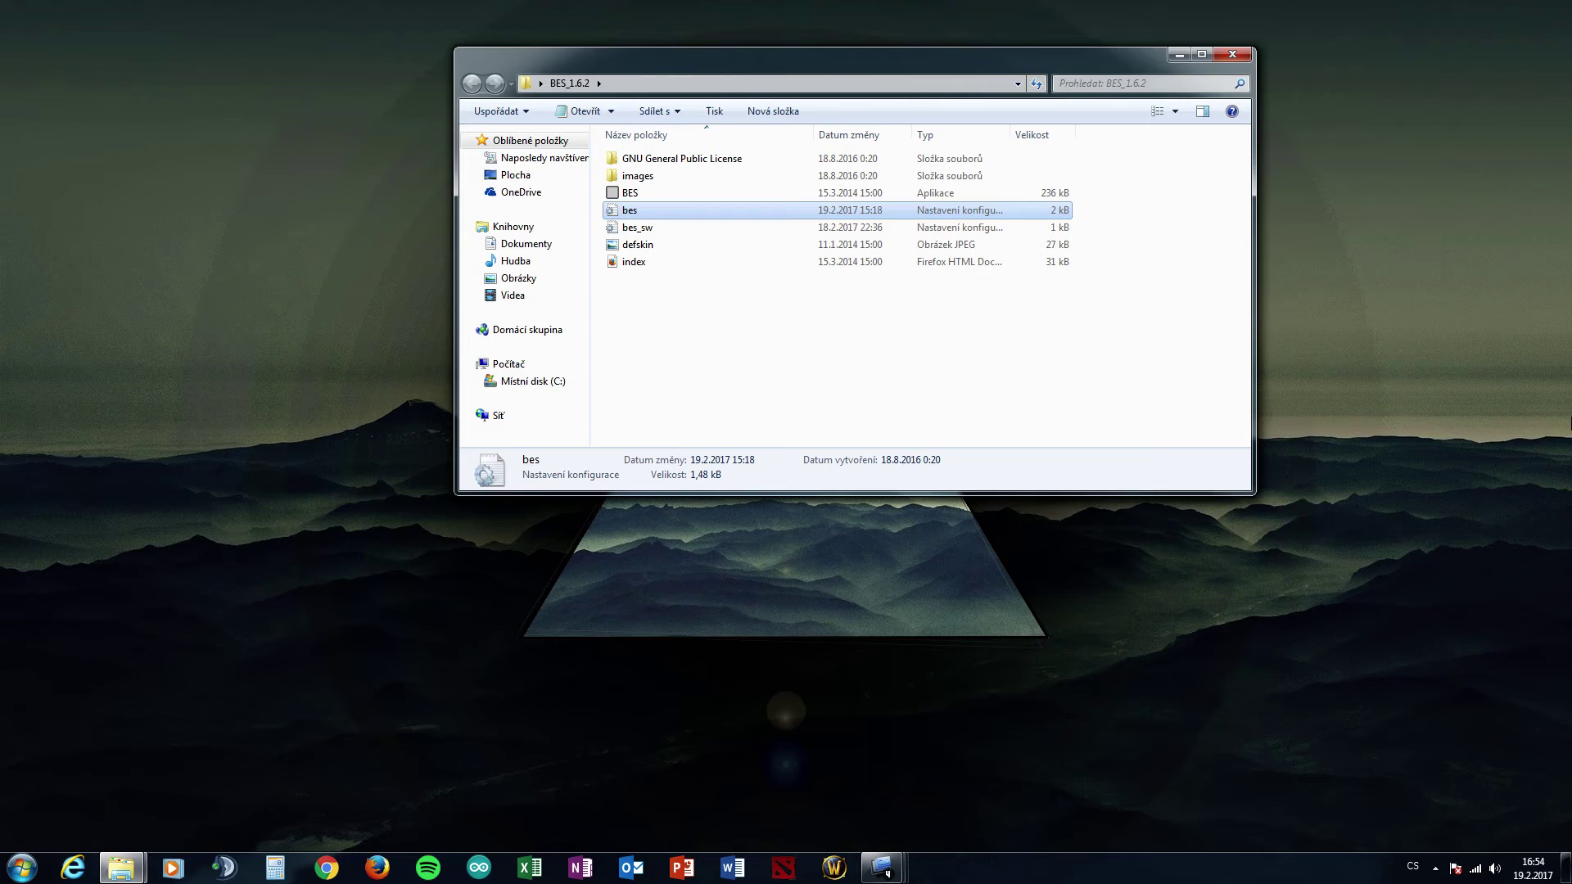
{"action": "left_click", "coordinate": [911, 228]}
{"action": "key", "text": "Up"}
{"action": "key", "text": "Up"}
{"action": "key", "text": "Up"}
{"action": "key", "text": "Up"}
{"action": "key", "text": "Down"}
{"action": "key", "text": "Down"}
{"action": "key", "text": "Down"}
{"action": "key", "text": "Down"}
{"action": "key", "text": "Up"}
{"action": "key", "text": "Up"}
{"action": "key", "text": "Up"}
{"action": "key", "text": "Up"}
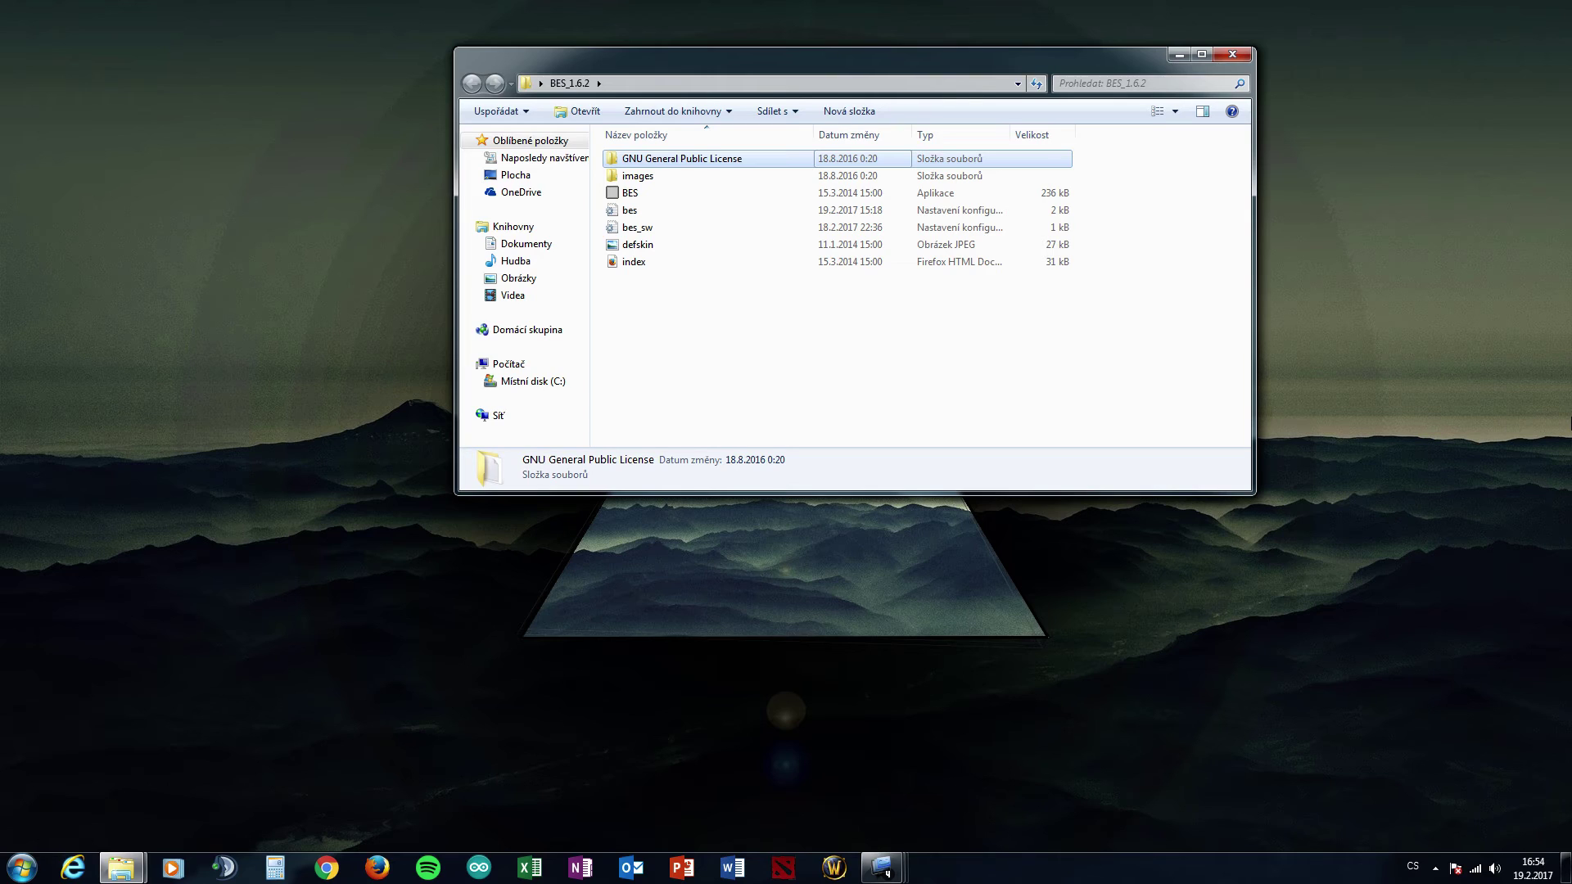
{"action": "left_click", "coordinate": [638, 176]}
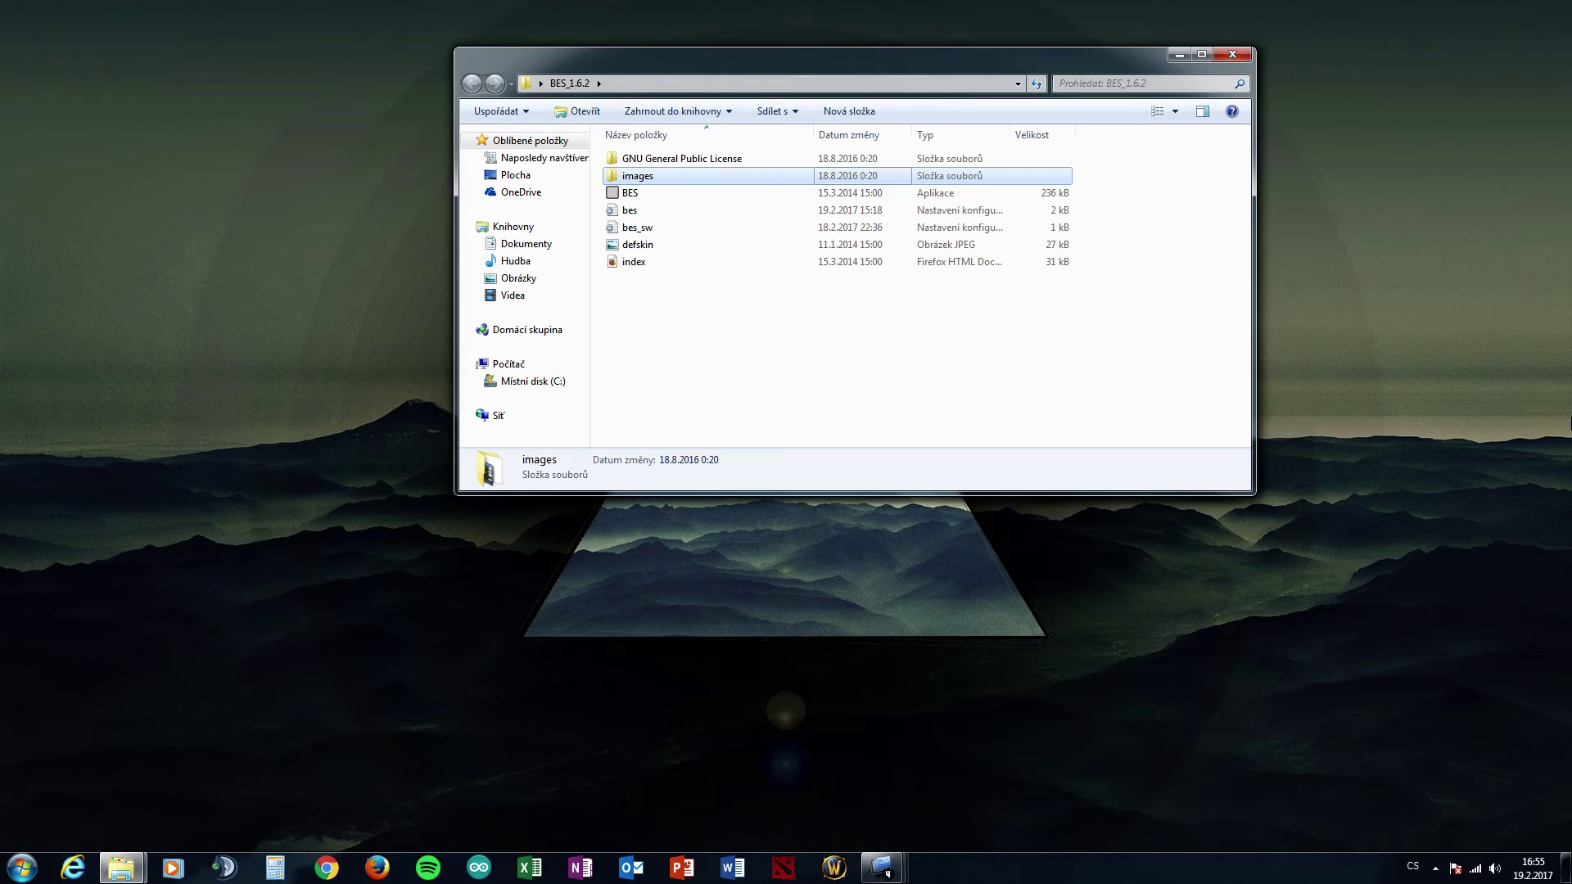
{"action": "key", "text": "Down"}
{"action": "key", "text": "Down"}
{"action": "key", "text": "Down"}
{"action": "key", "text": "Down"}
{"action": "key", "text": "Down"}
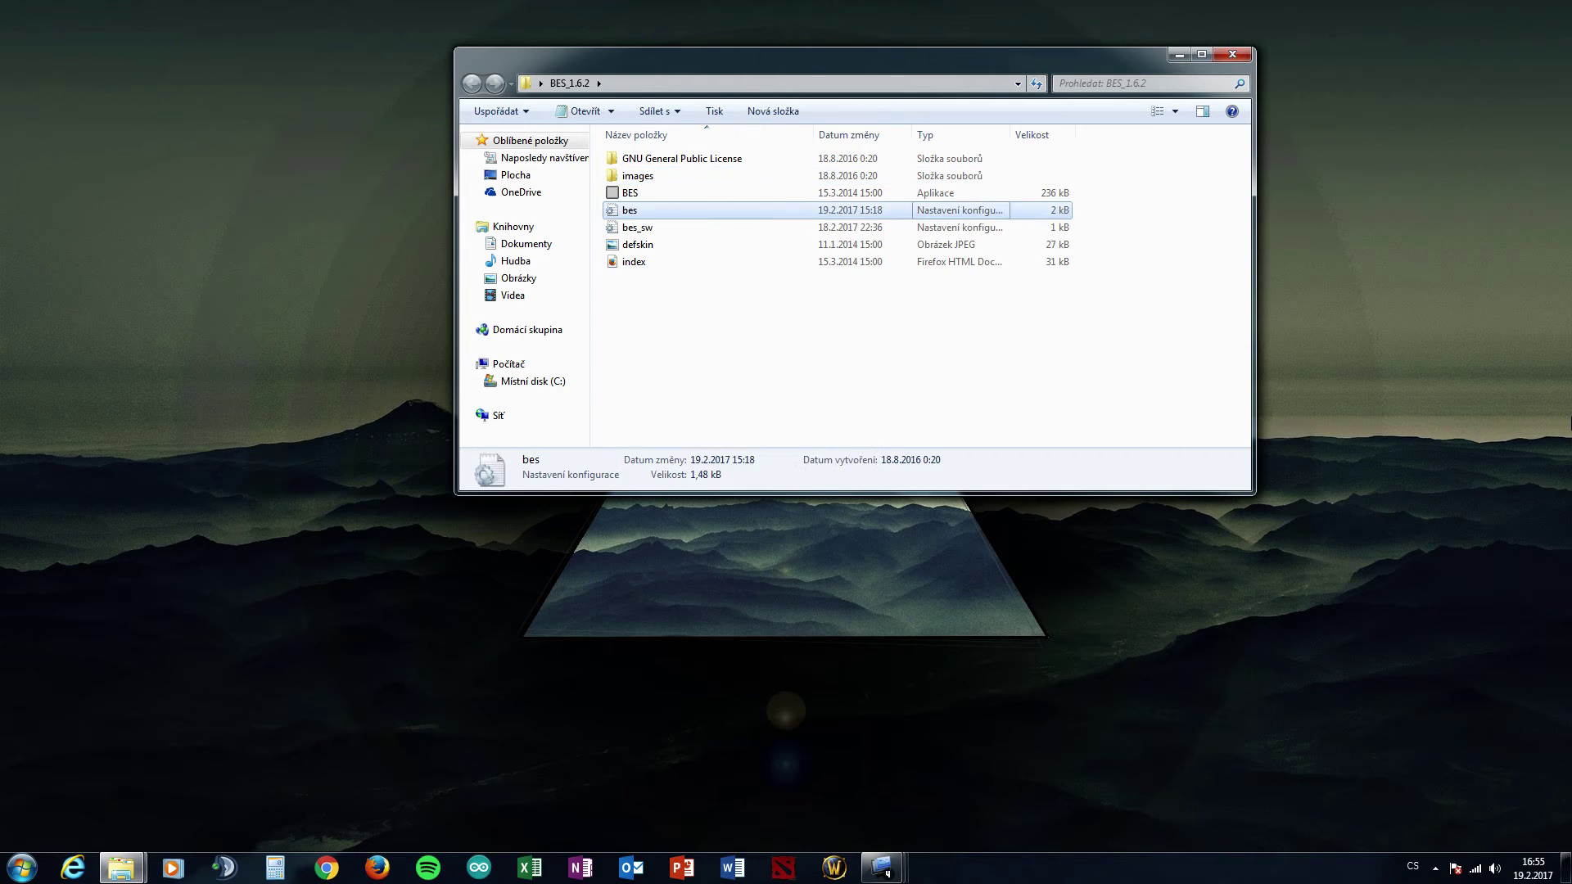
{"action": "key", "text": "Up"}
{"action": "key", "text": "Up"}
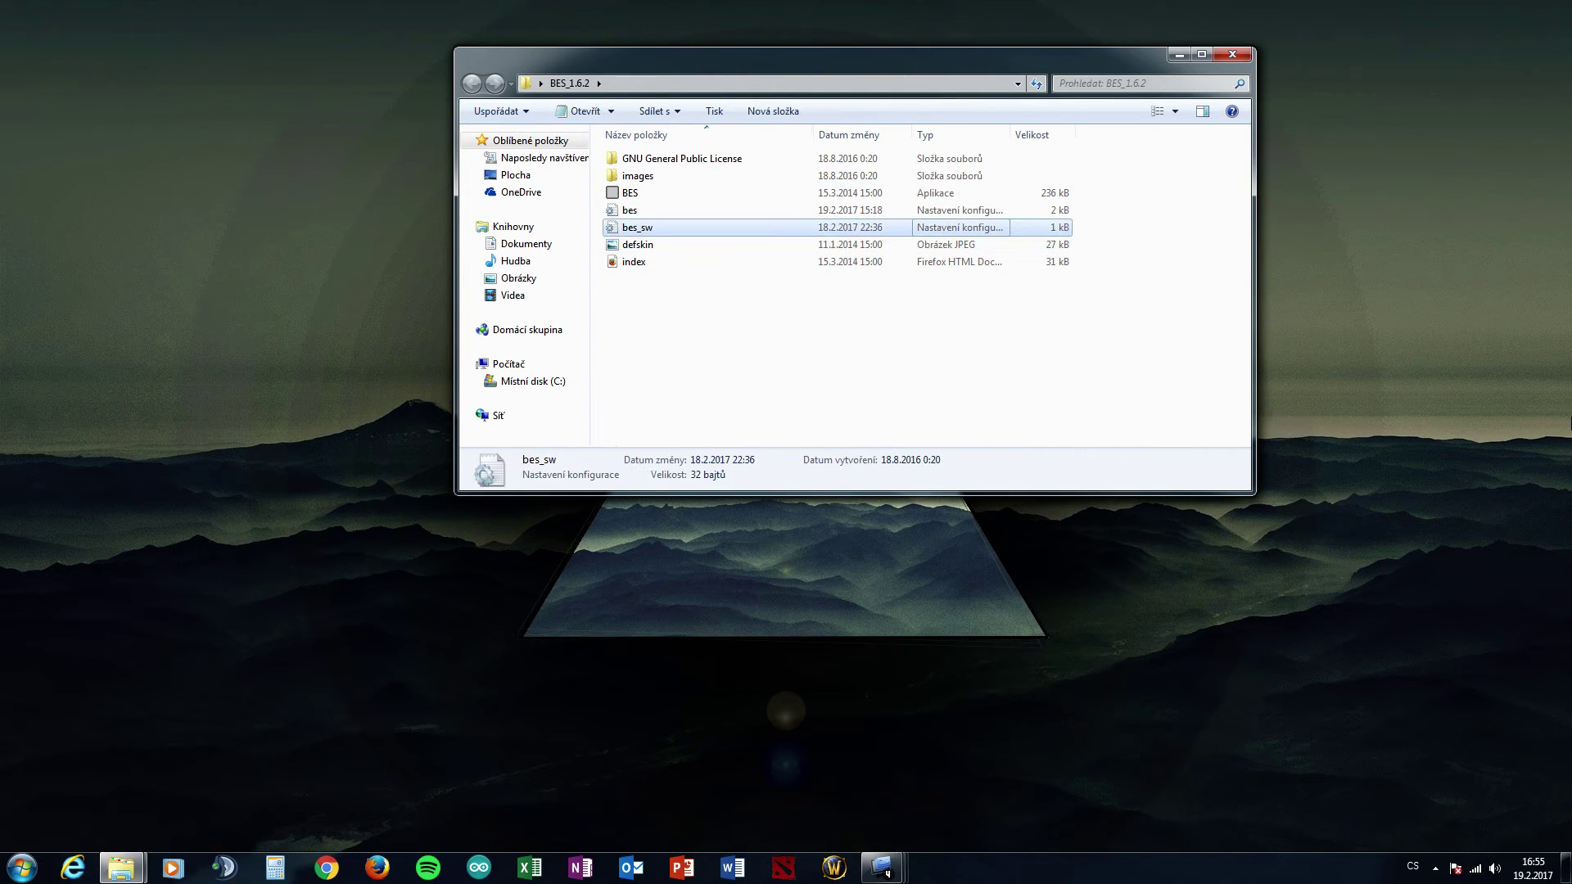
{"action": "key", "text": "Up"}
{"action": "key", "text": "Up"}
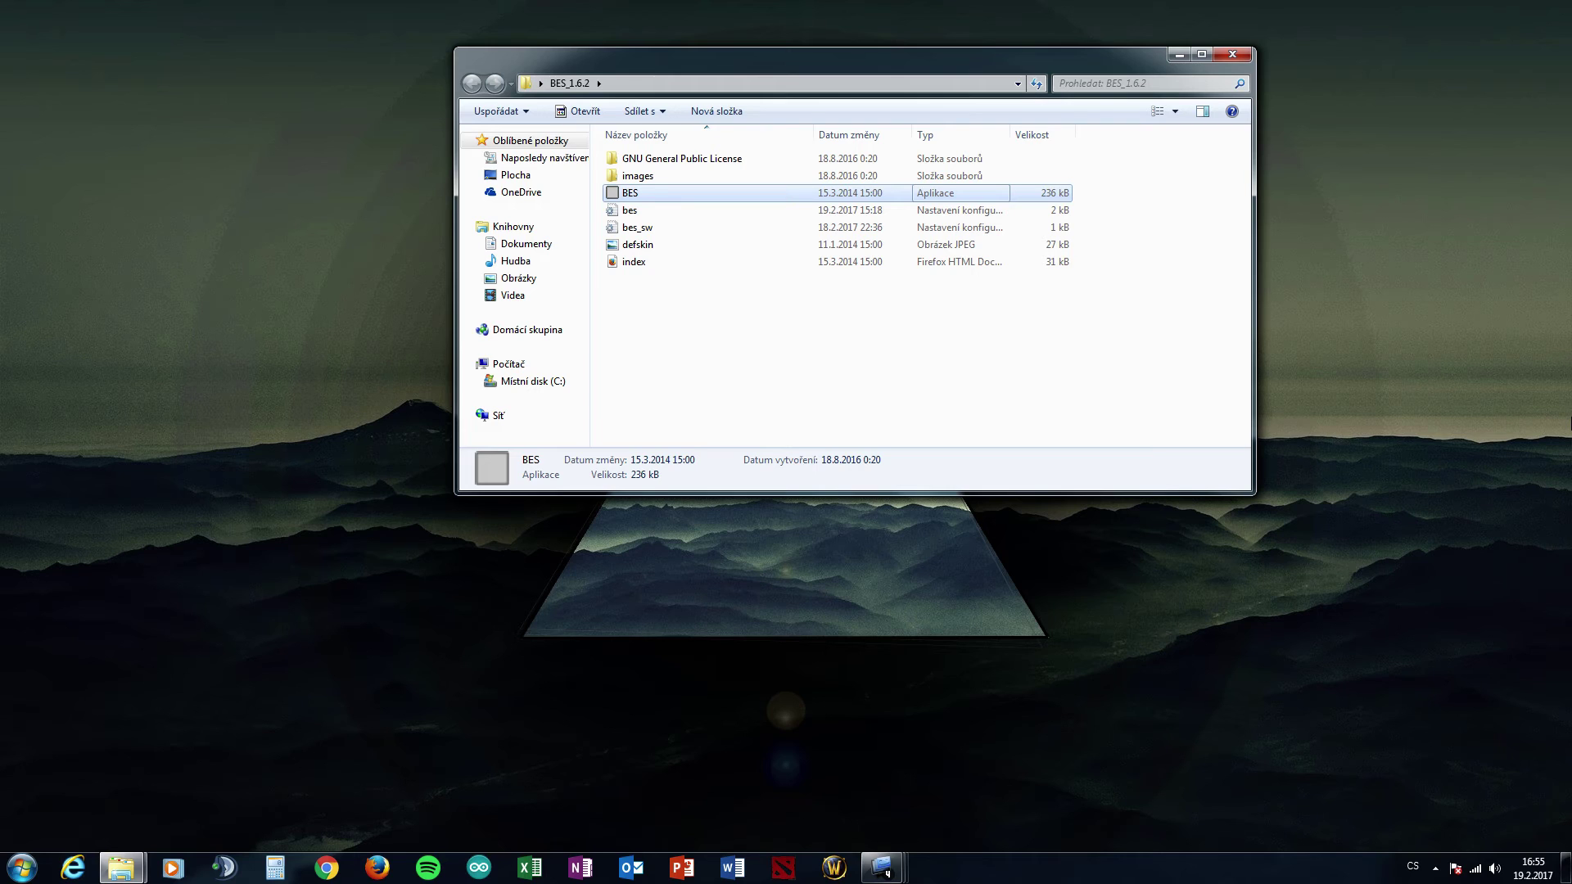
{"action": "key", "text": "Return"}
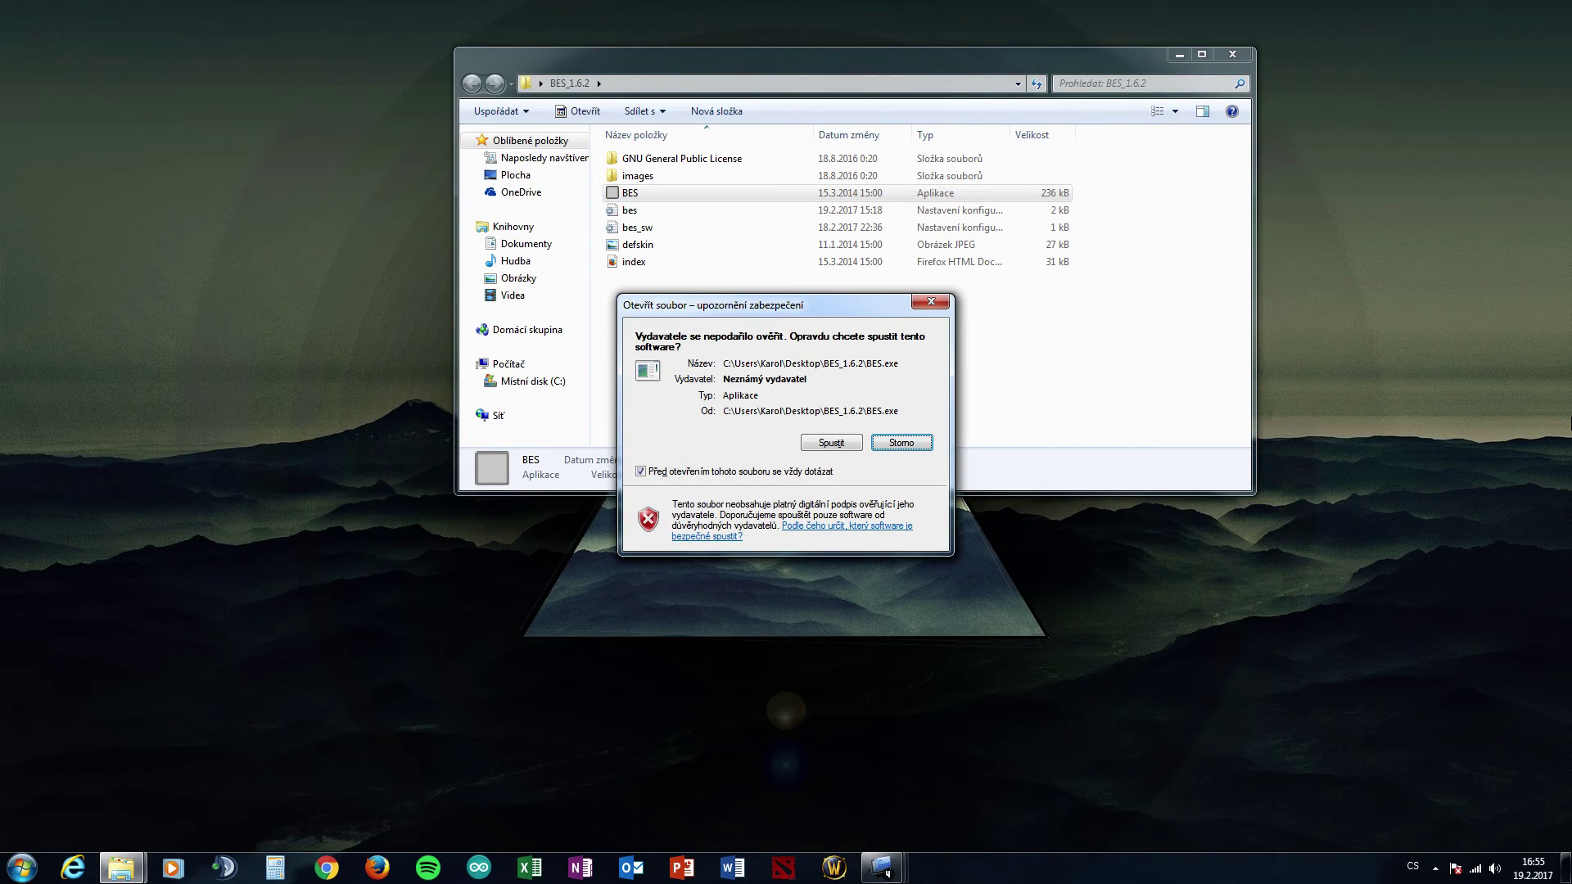
{"action": "left_click", "coordinate": [832, 443]}
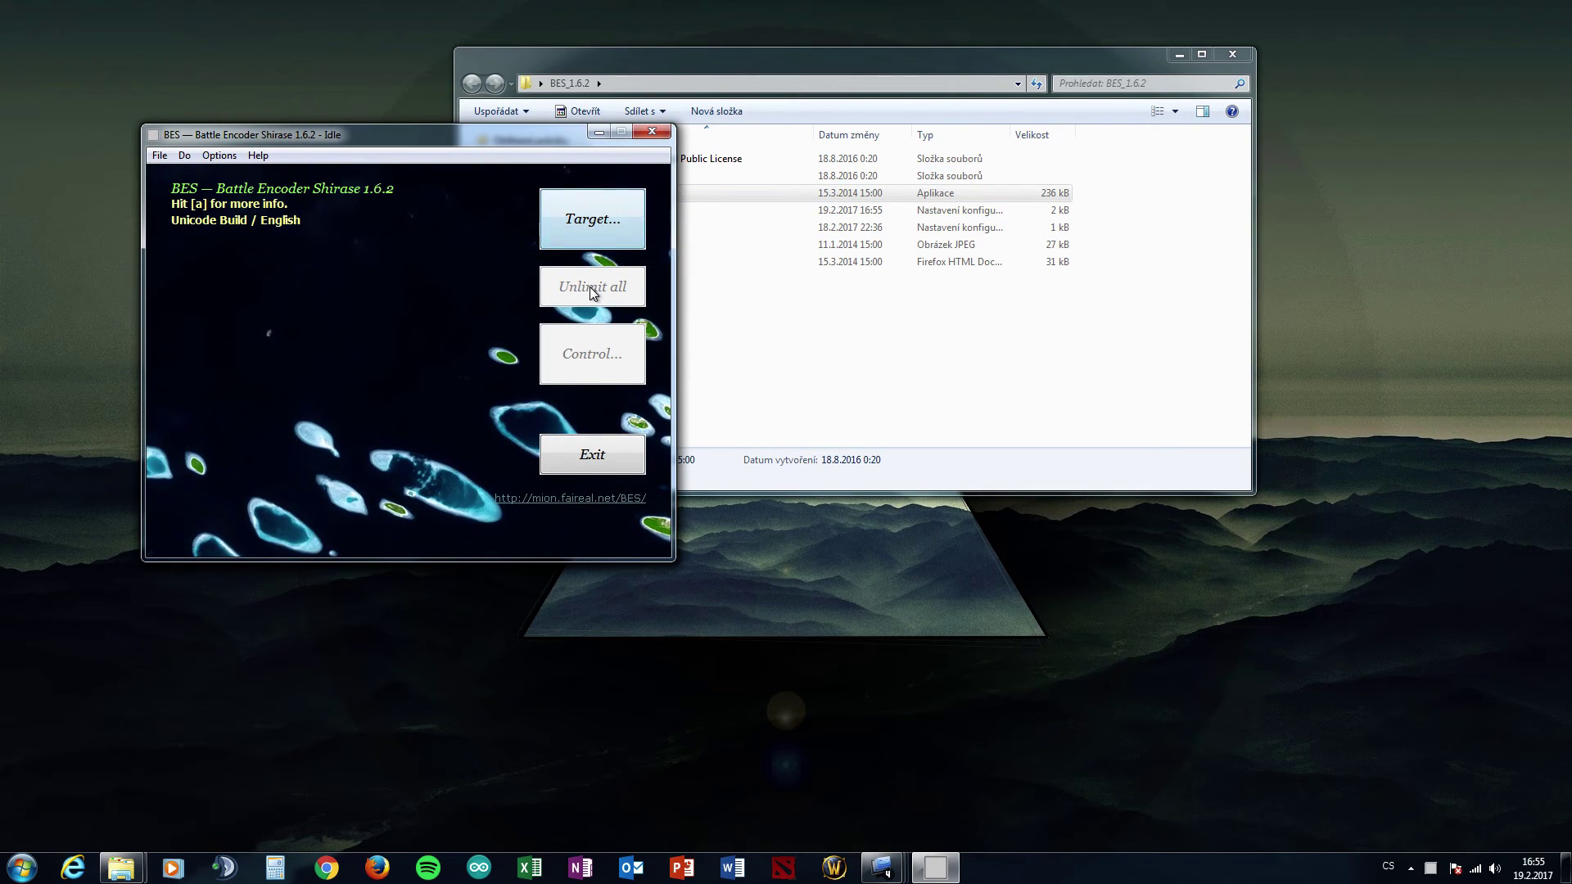
{"action": "left_click", "coordinate": [657, 131]}
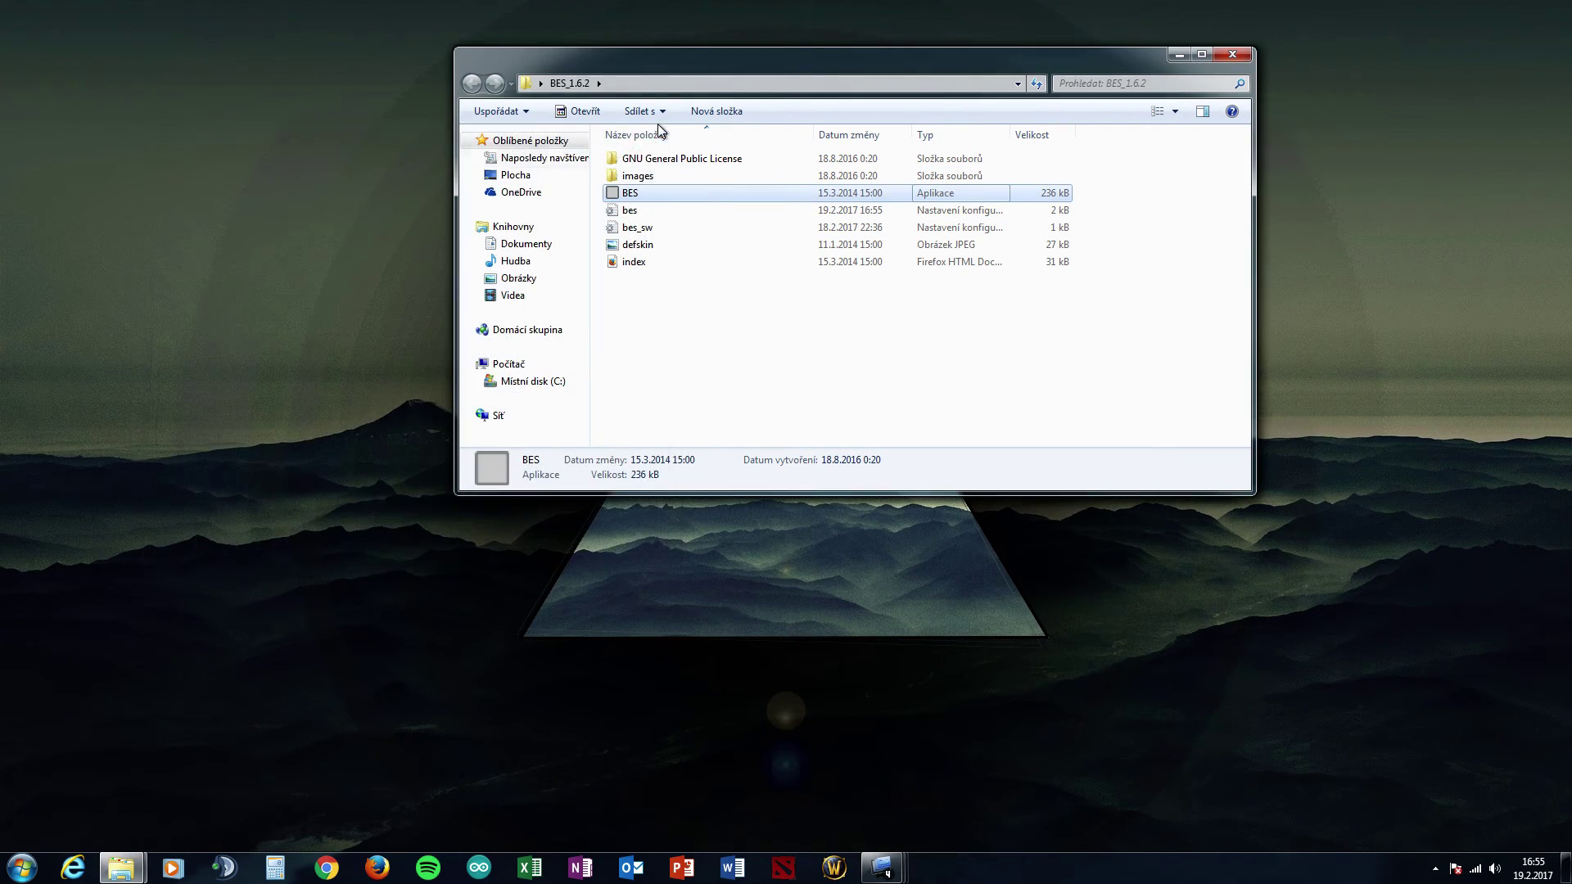
Step: Run the BES application past the security warning and open its list of processes to limit
{"action": "double_click", "coordinate": [675, 190]}
{"action": "left_click", "coordinate": [850, 444]}
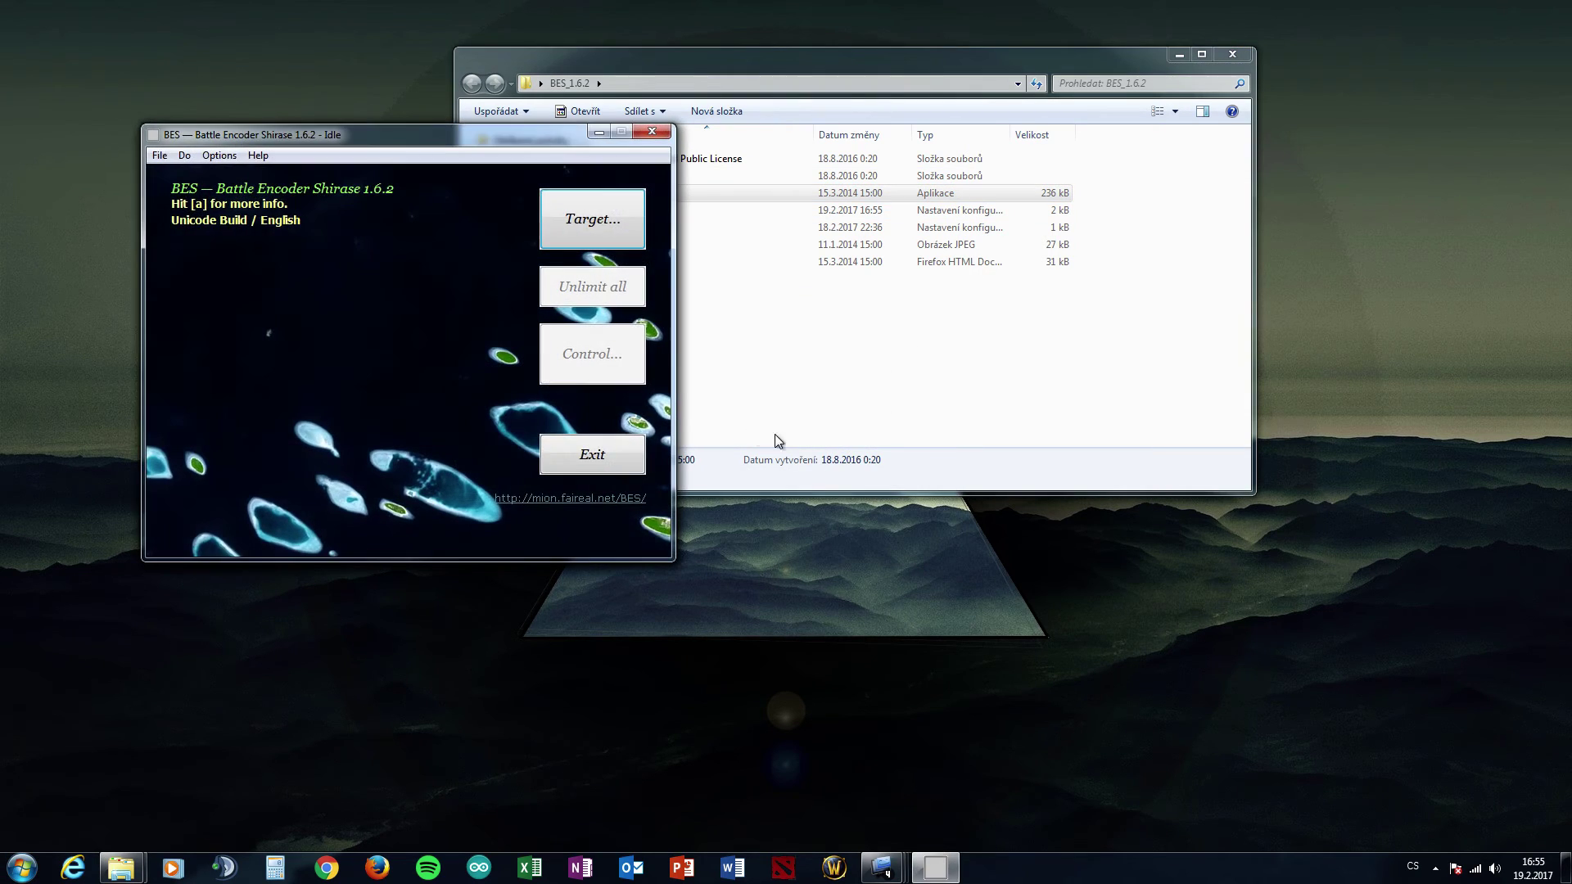
{"action": "left_click", "coordinate": [598, 233]}
{"action": "left_click_drag", "start_coordinate": [643, 300], "coordinate": [1021, 142]}
Step: Limit the CPU usage of the NVIDIA Web Helper.exe process and confirm the choice
{"action": "left_click", "coordinate": [772, 291]}
{"action": "scroll", "coordinate": [771, 295], "scroll_direction": "down", "scroll_amount": 6}
{"action": "left_click", "coordinate": [741, 330]}
{"action": "left_click", "coordinate": [720, 247]}
{"action": "left_click", "coordinate": [721, 192]}
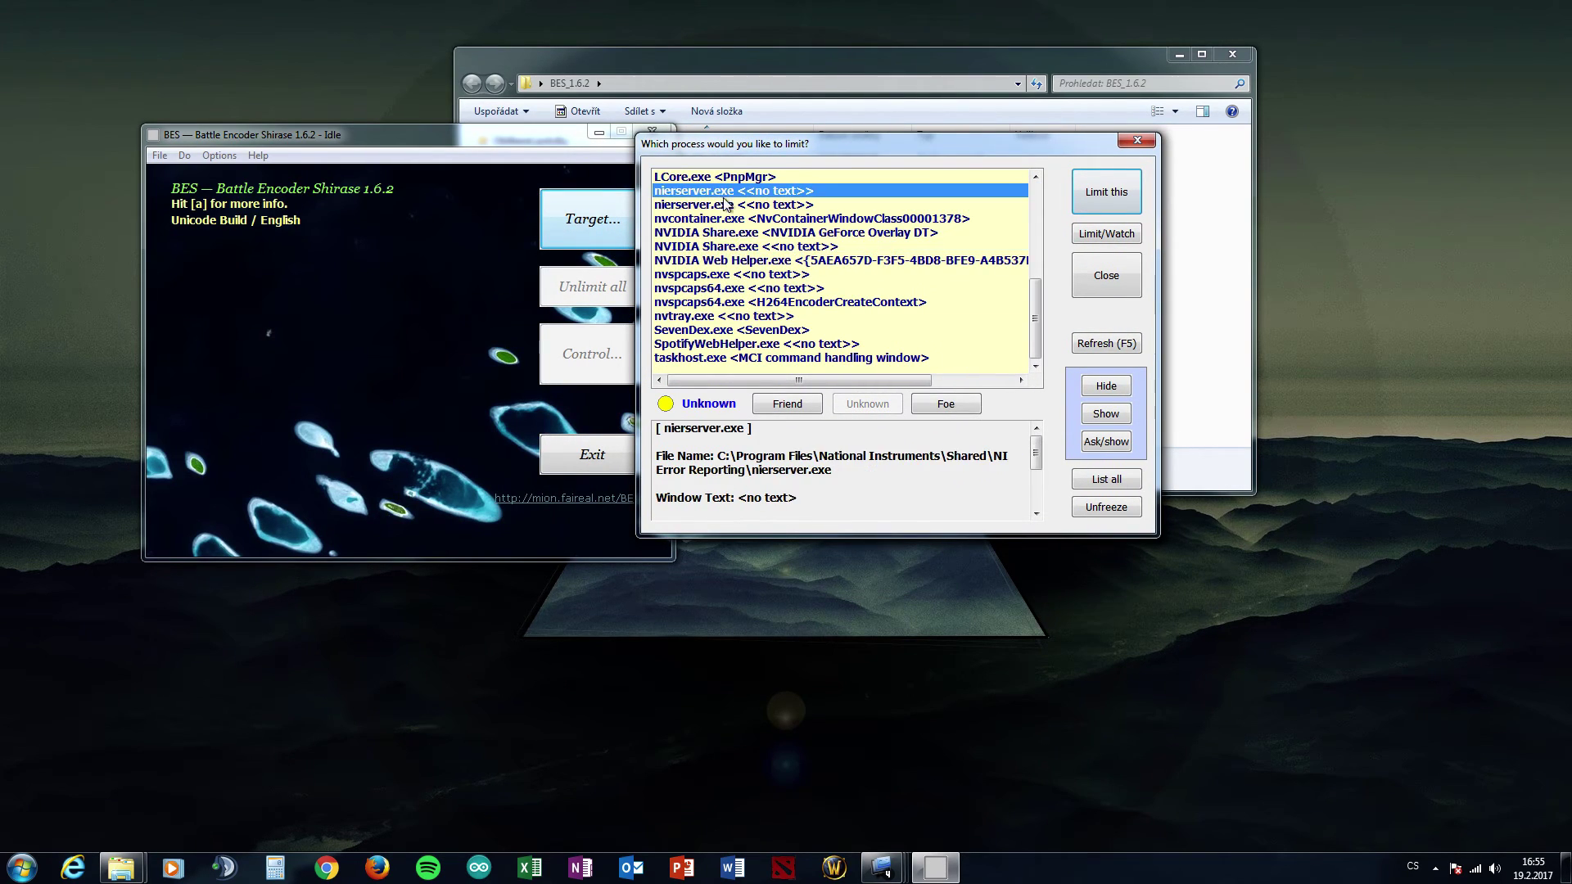
{"action": "left_click", "coordinate": [798, 260]}
{"action": "left_click", "coordinate": [1132, 207]}
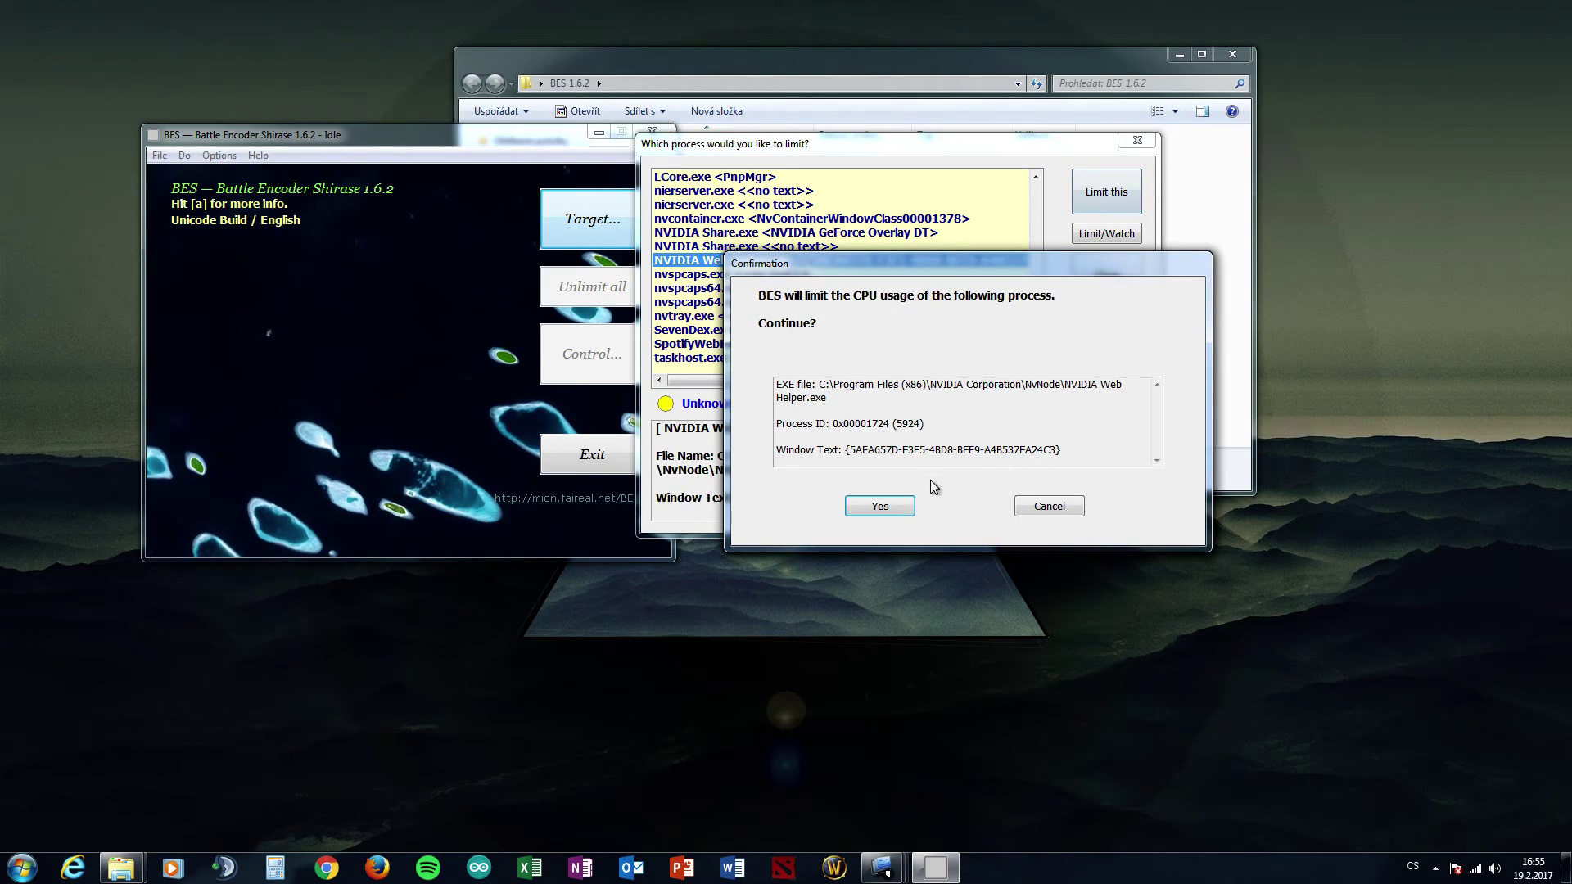
{"action": "left_click", "coordinate": [883, 507]}
Step: View the limiter control settings for the limited process, and quit BES
{"action": "left_click", "coordinate": [601, 353]}
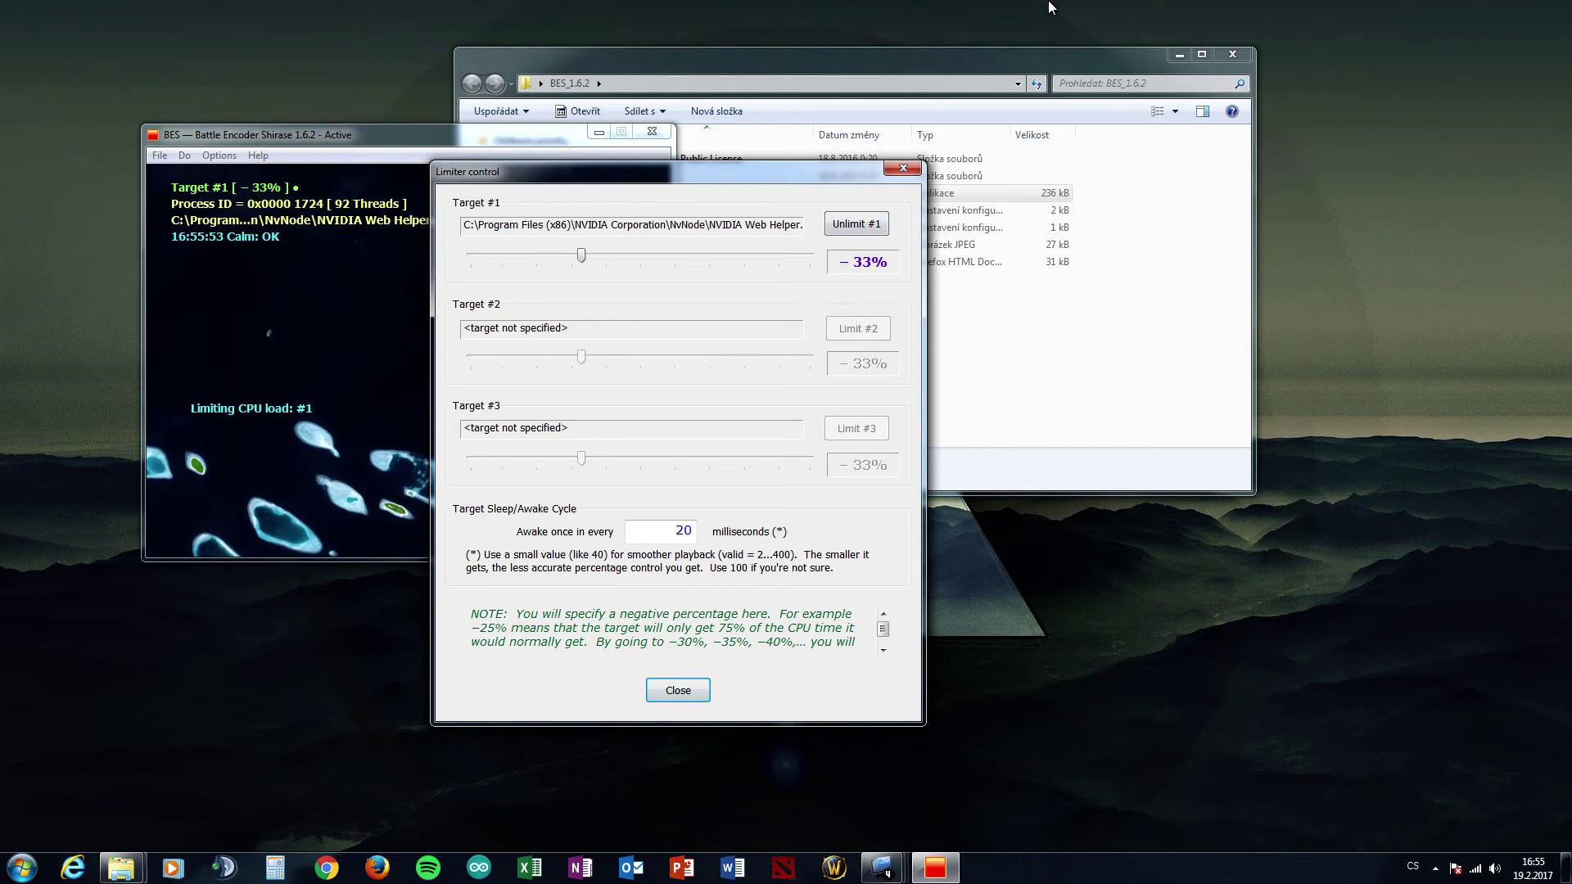
{"action": "left_click", "coordinate": [903, 168]}
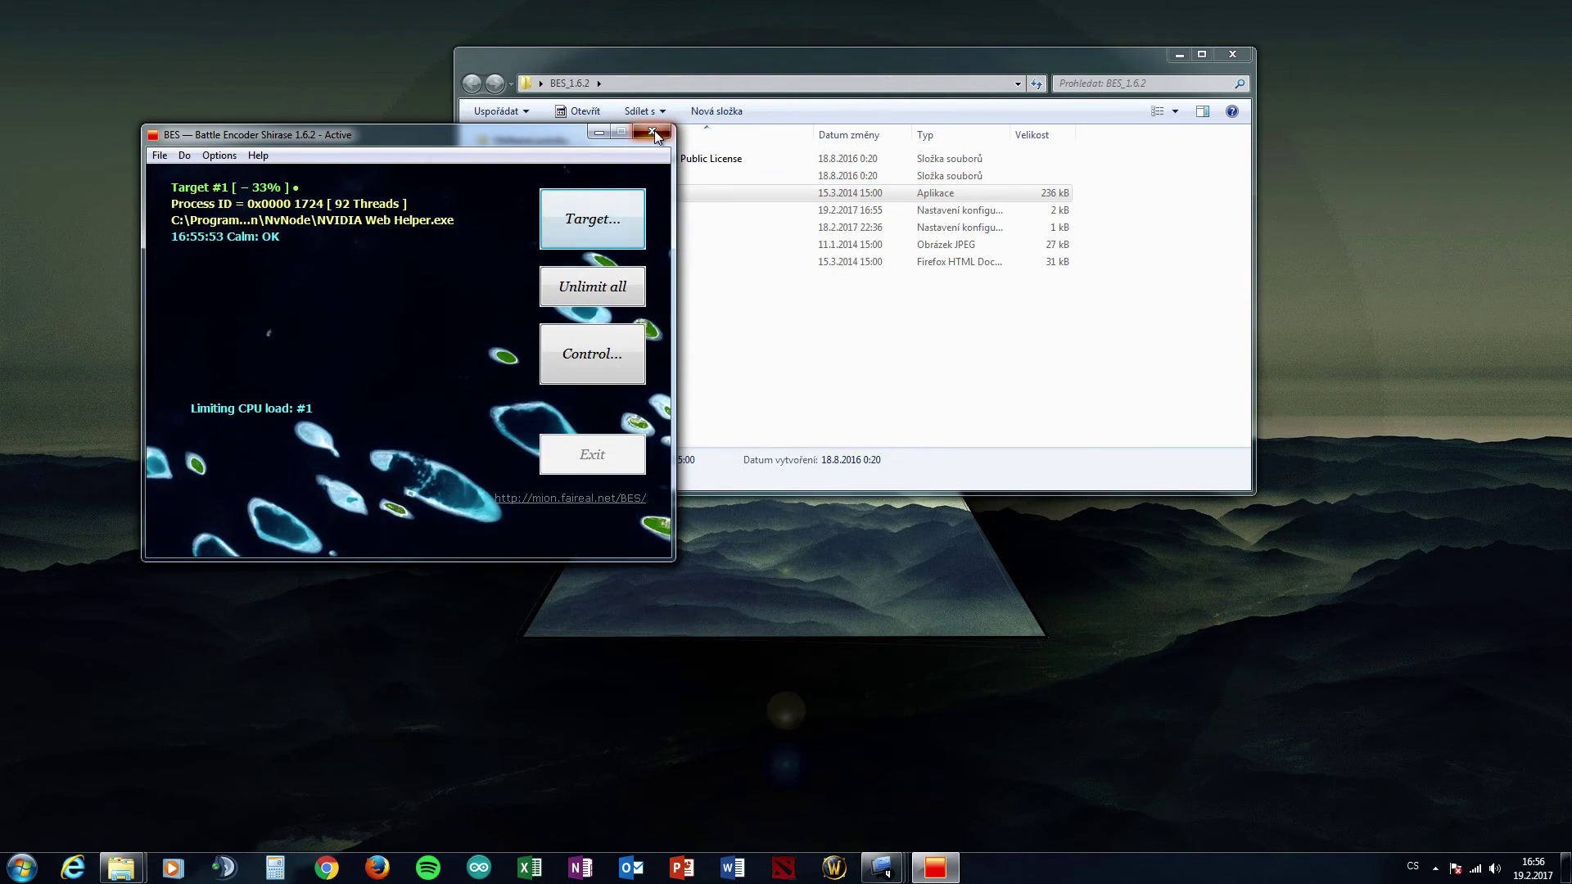
{"action": "left_click", "coordinate": [652, 131]}
{"action": "left_click", "coordinate": [770, 492]}
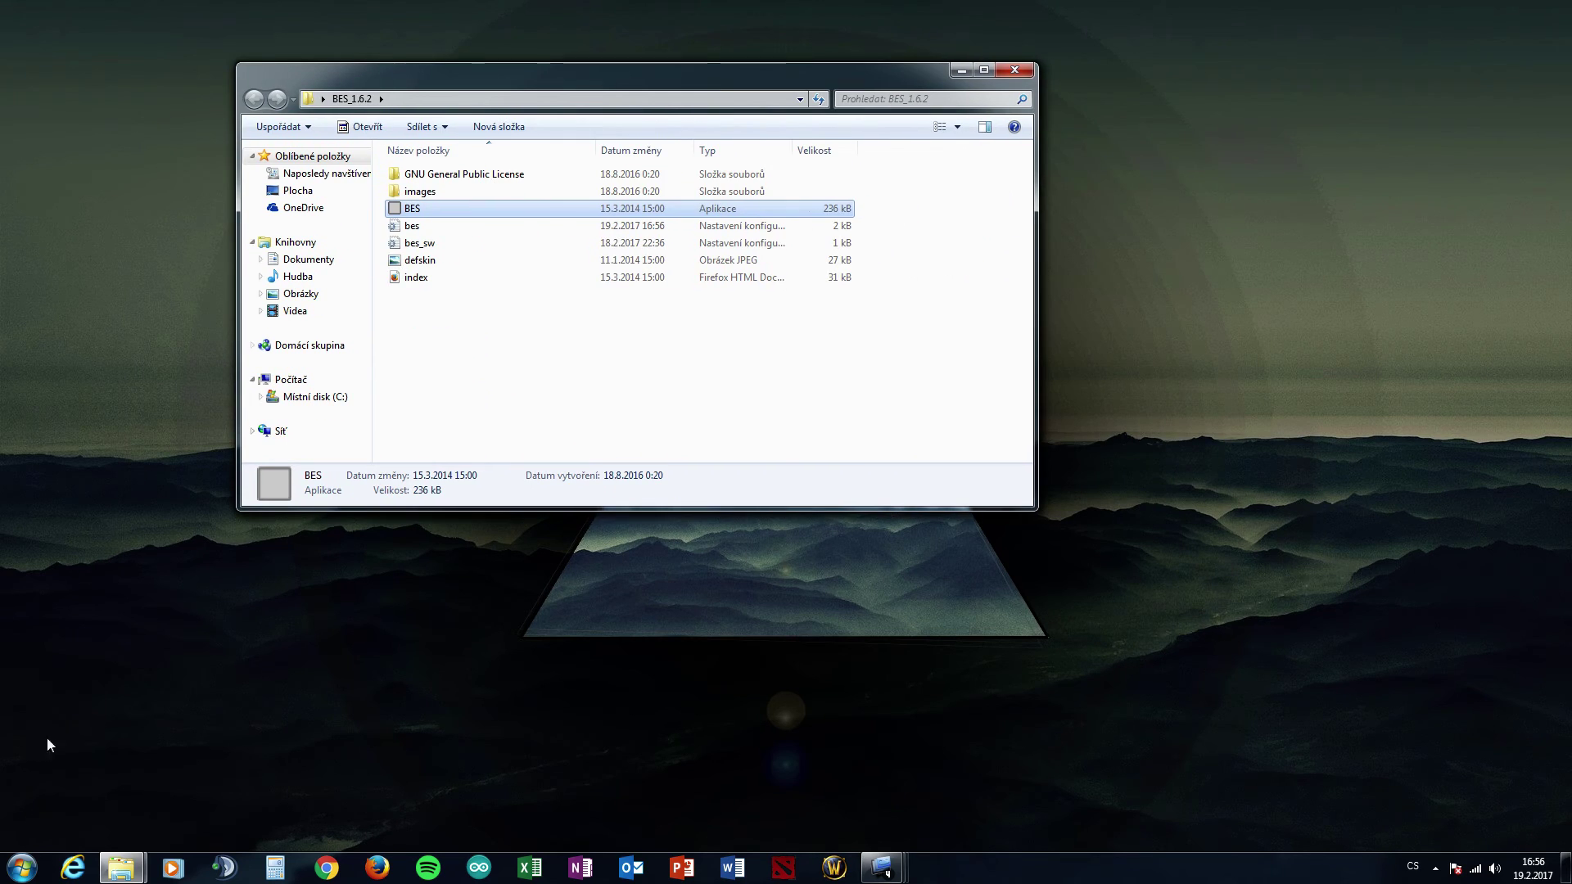
Step: Search the computer for "witcher 3" and launch The Witcher 3 - Wild Hunt
{"action": "left_click", "coordinate": [23, 867]}
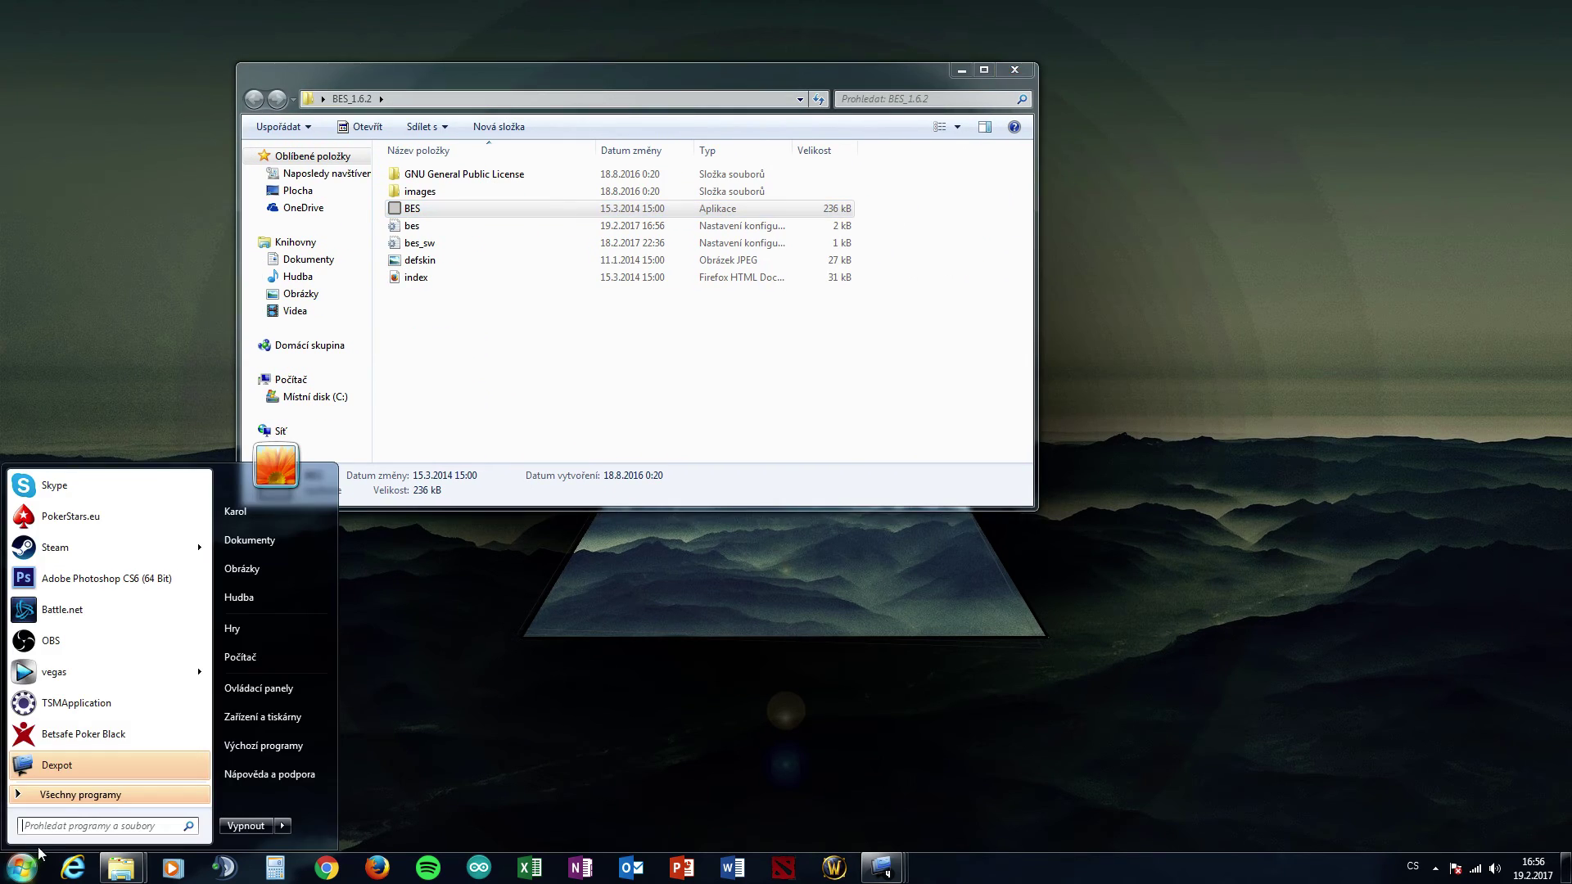
{"action": "type", "text": "witch"}
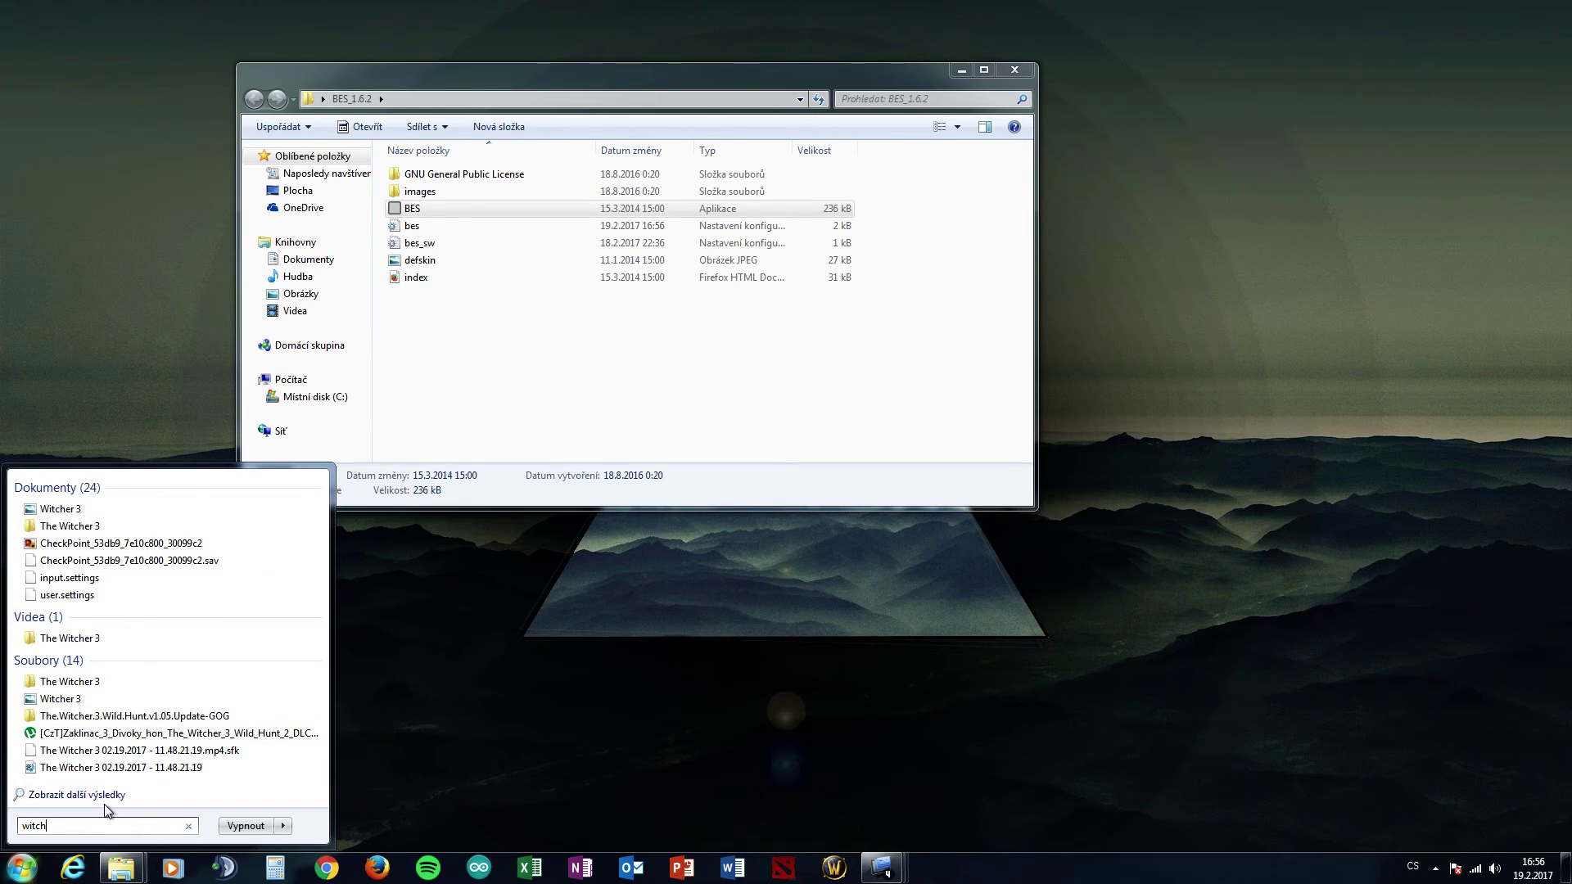
{"action": "type", "text": "er 3"}
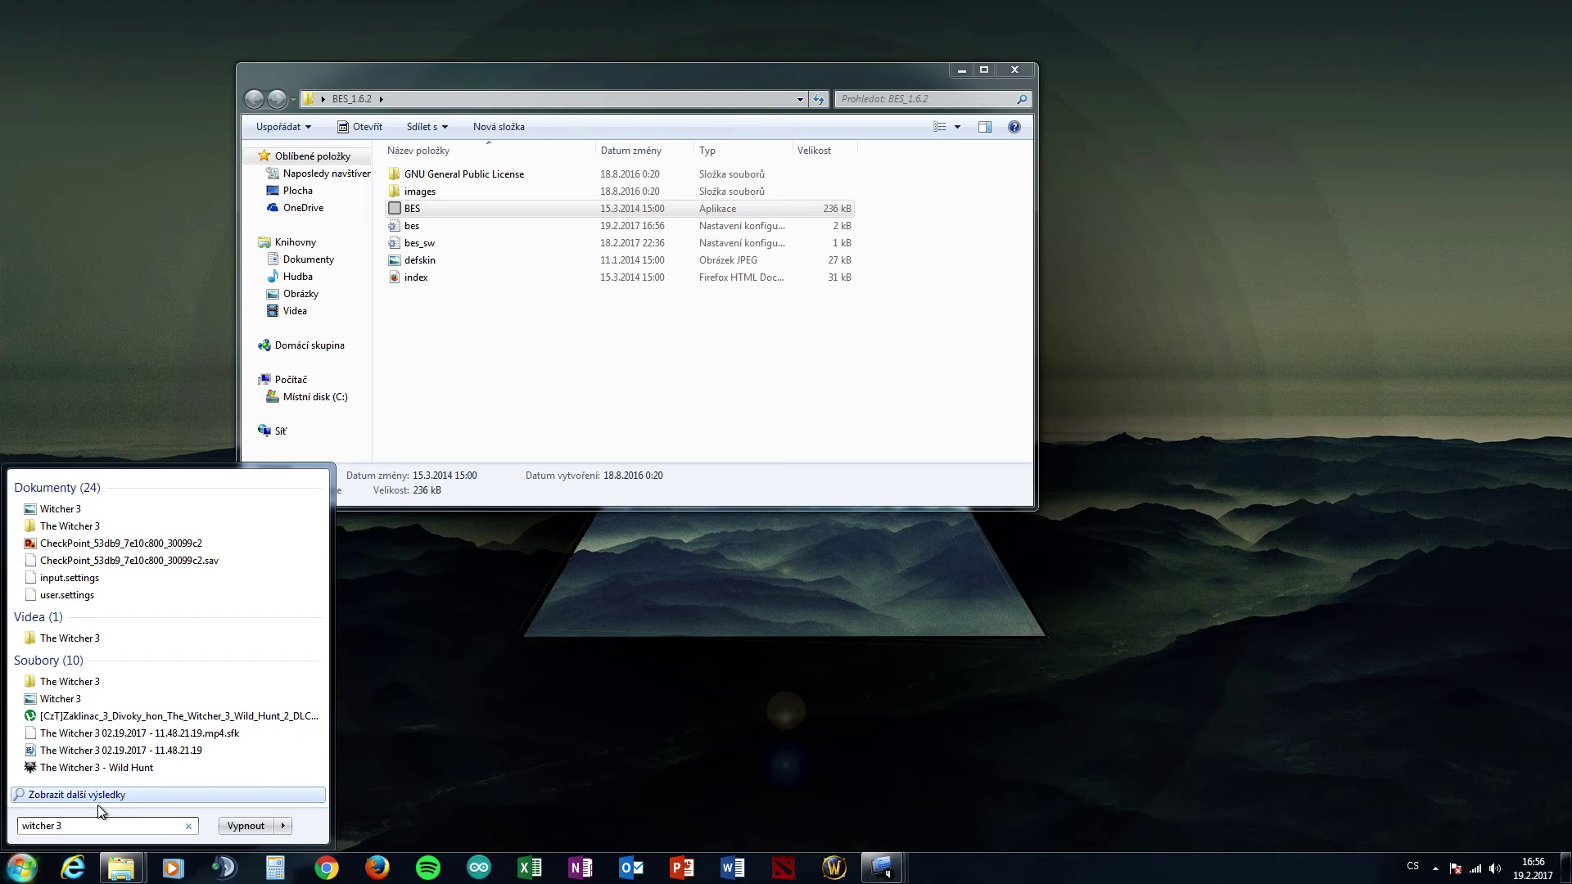
{"action": "left_click", "coordinate": [117, 775]}
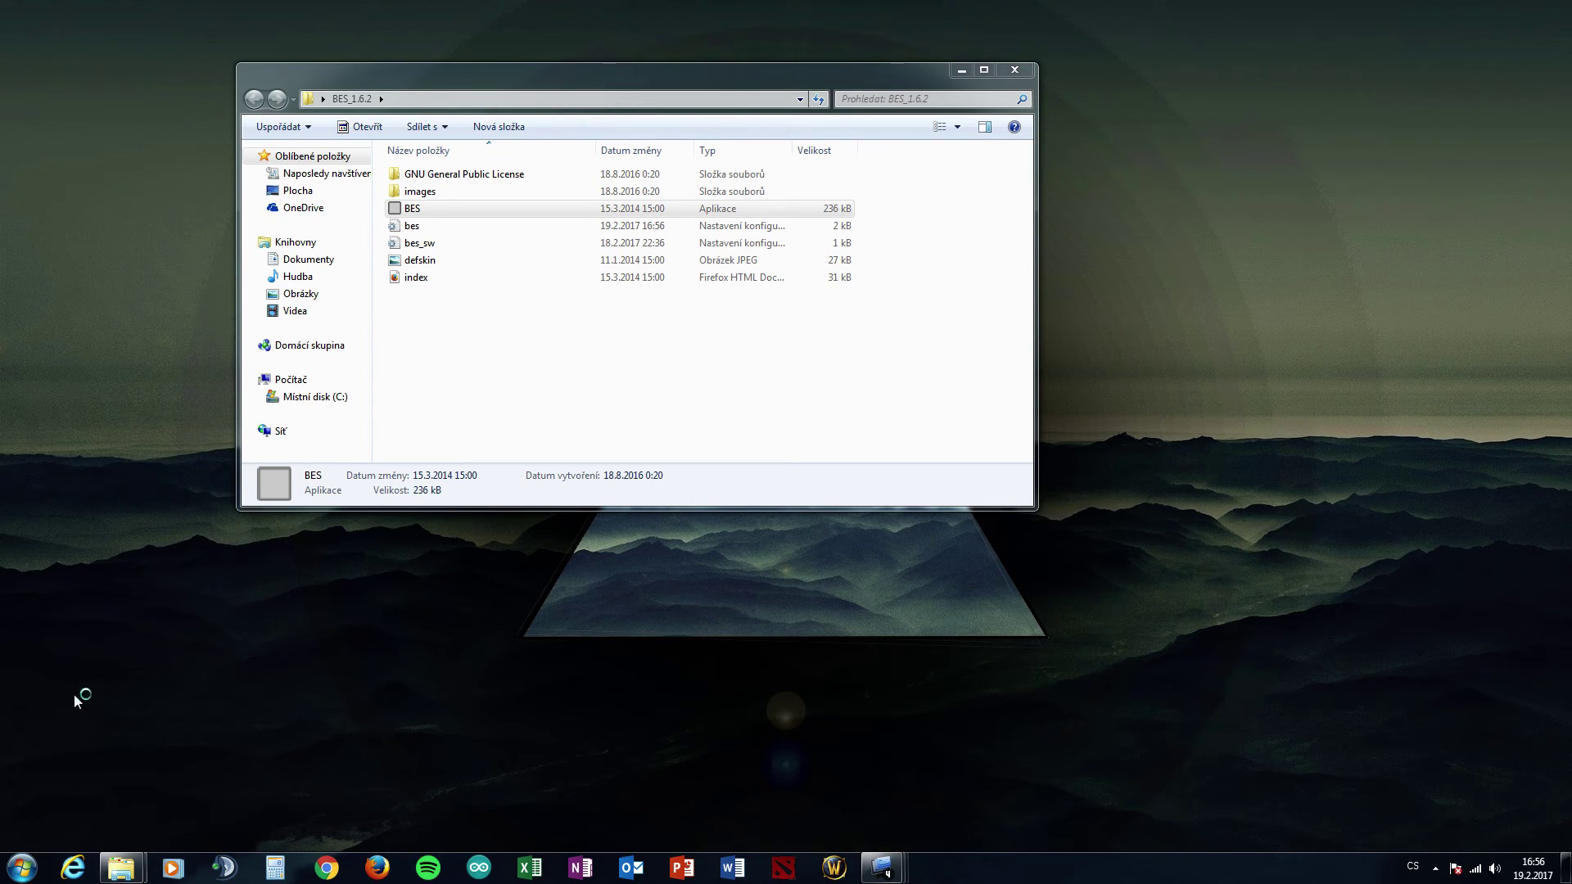
Step: Shift the BES_1.6.2 folder window aside and run the BES application past the security warning
{"action": "left_click", "coordinate": [740, 78]}
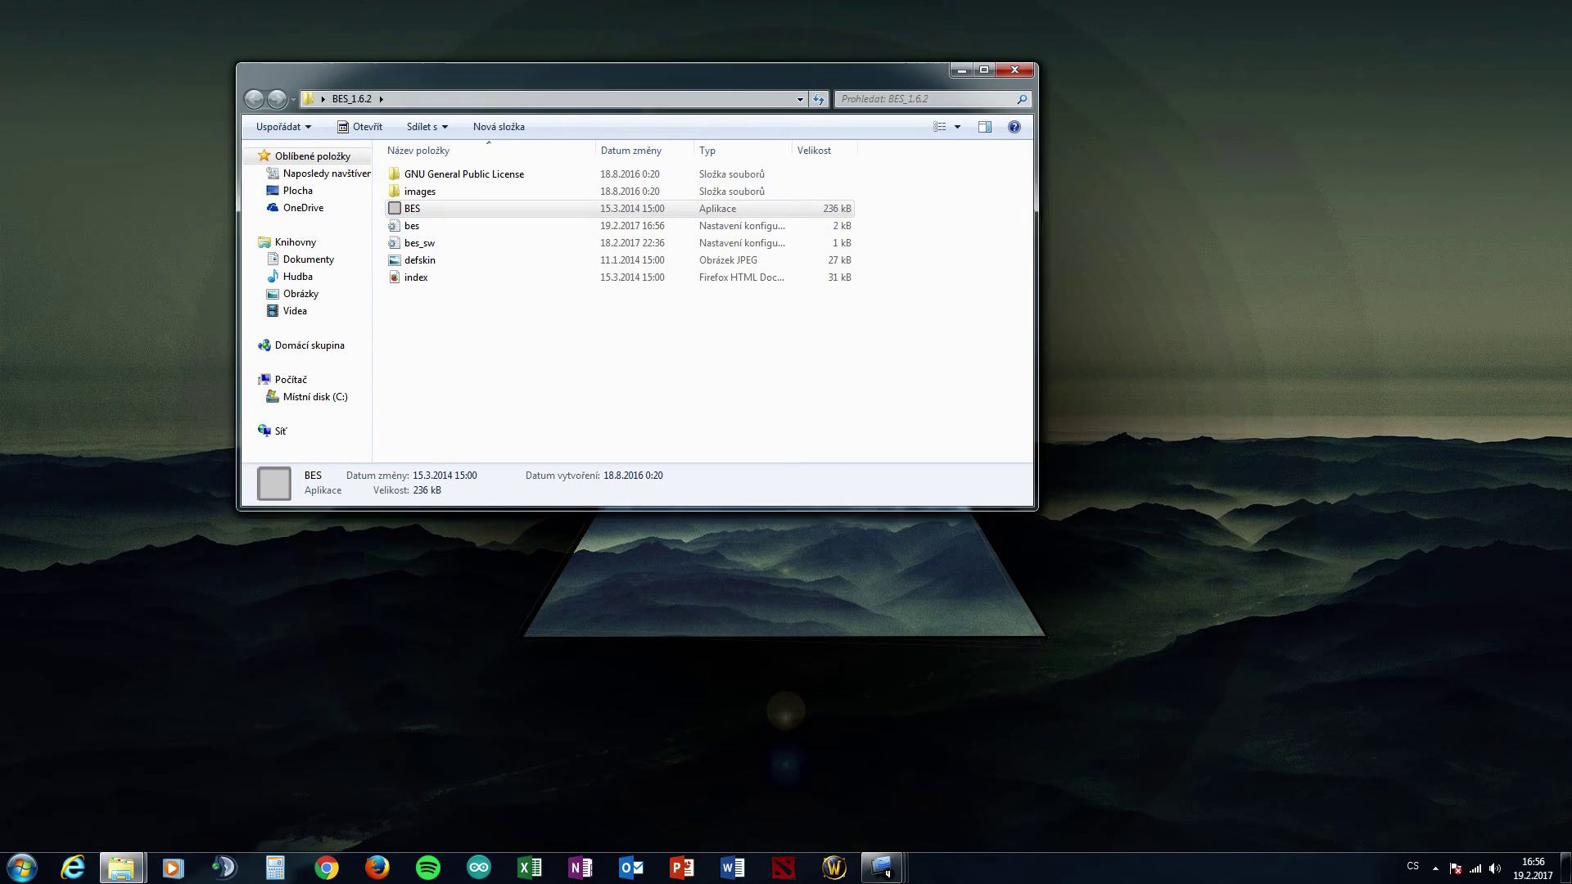
{"action": "left_click_drag", "start_coordinate": [741, 77], "coordinate": [667, 70]}
{"action": "double_click", "coordinate": [473, 200]}
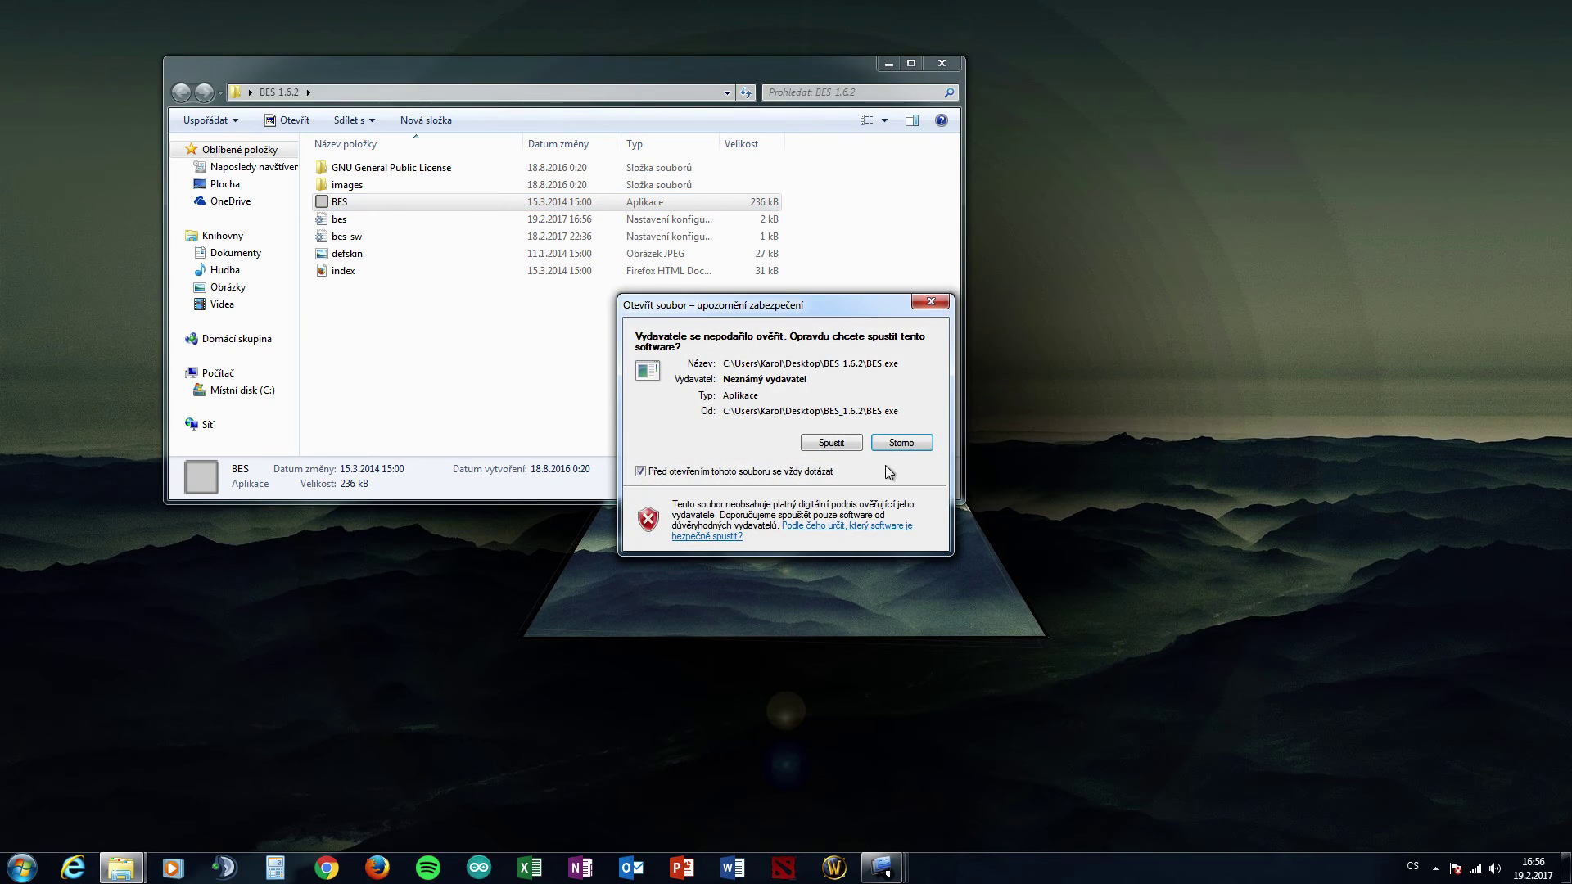
{"action": "left_click", "coordinate": [809, 440]}
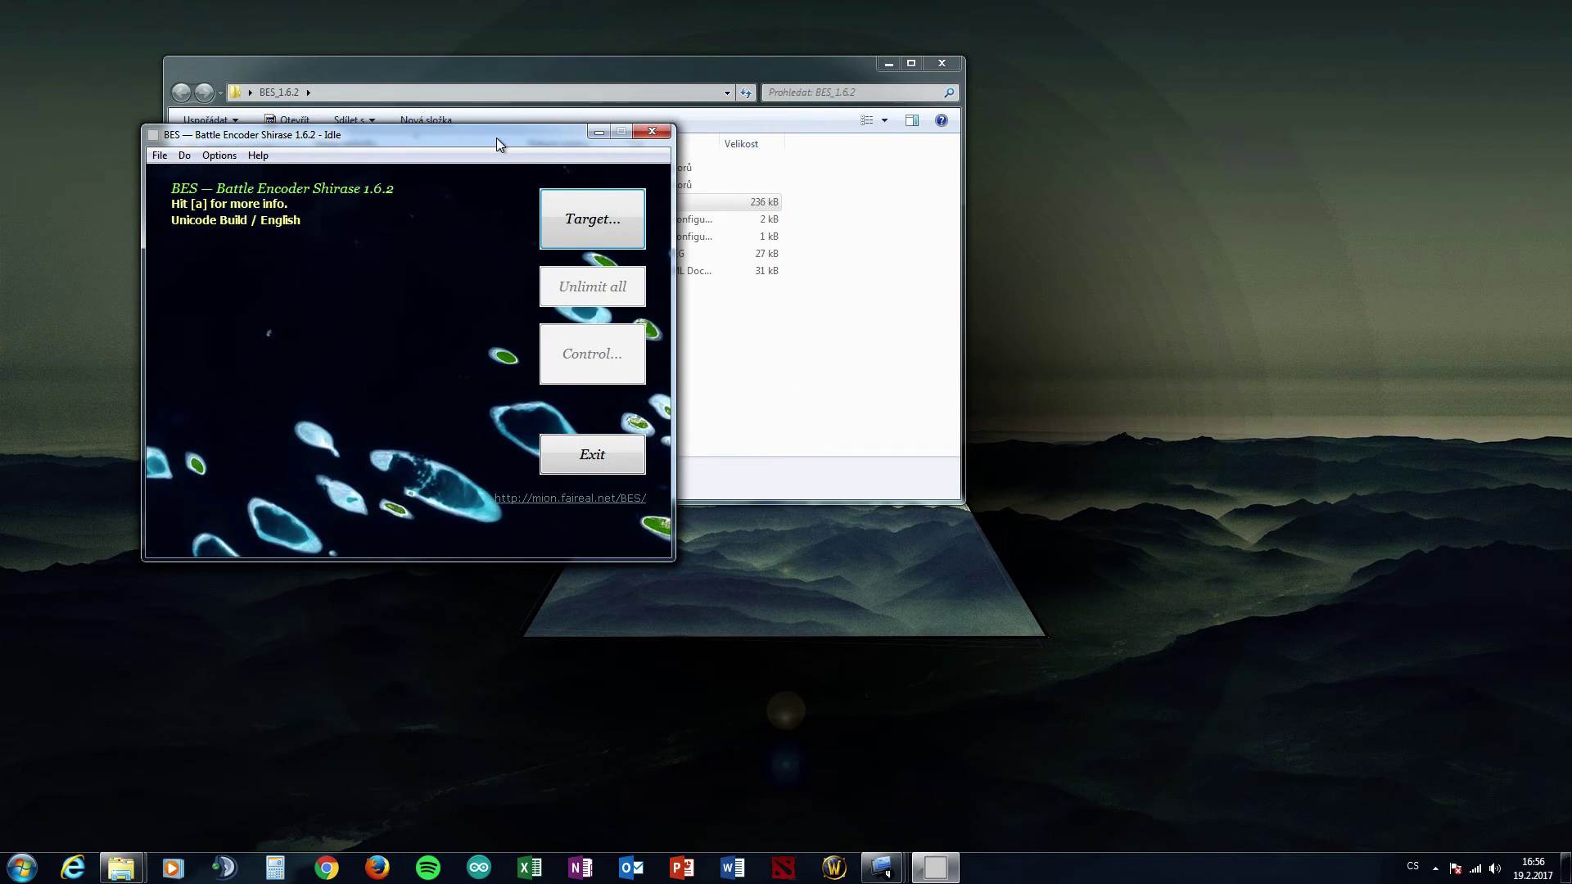
Step: Minimize the BES_1.6.2 folder window and reposition the BES window on the desktop
{"action": "left_click_drag", "start_coordinate": [496, 143], "coordinate": [1351, 195]}
{"action": "left_click", "coordinate": [883, 61]}
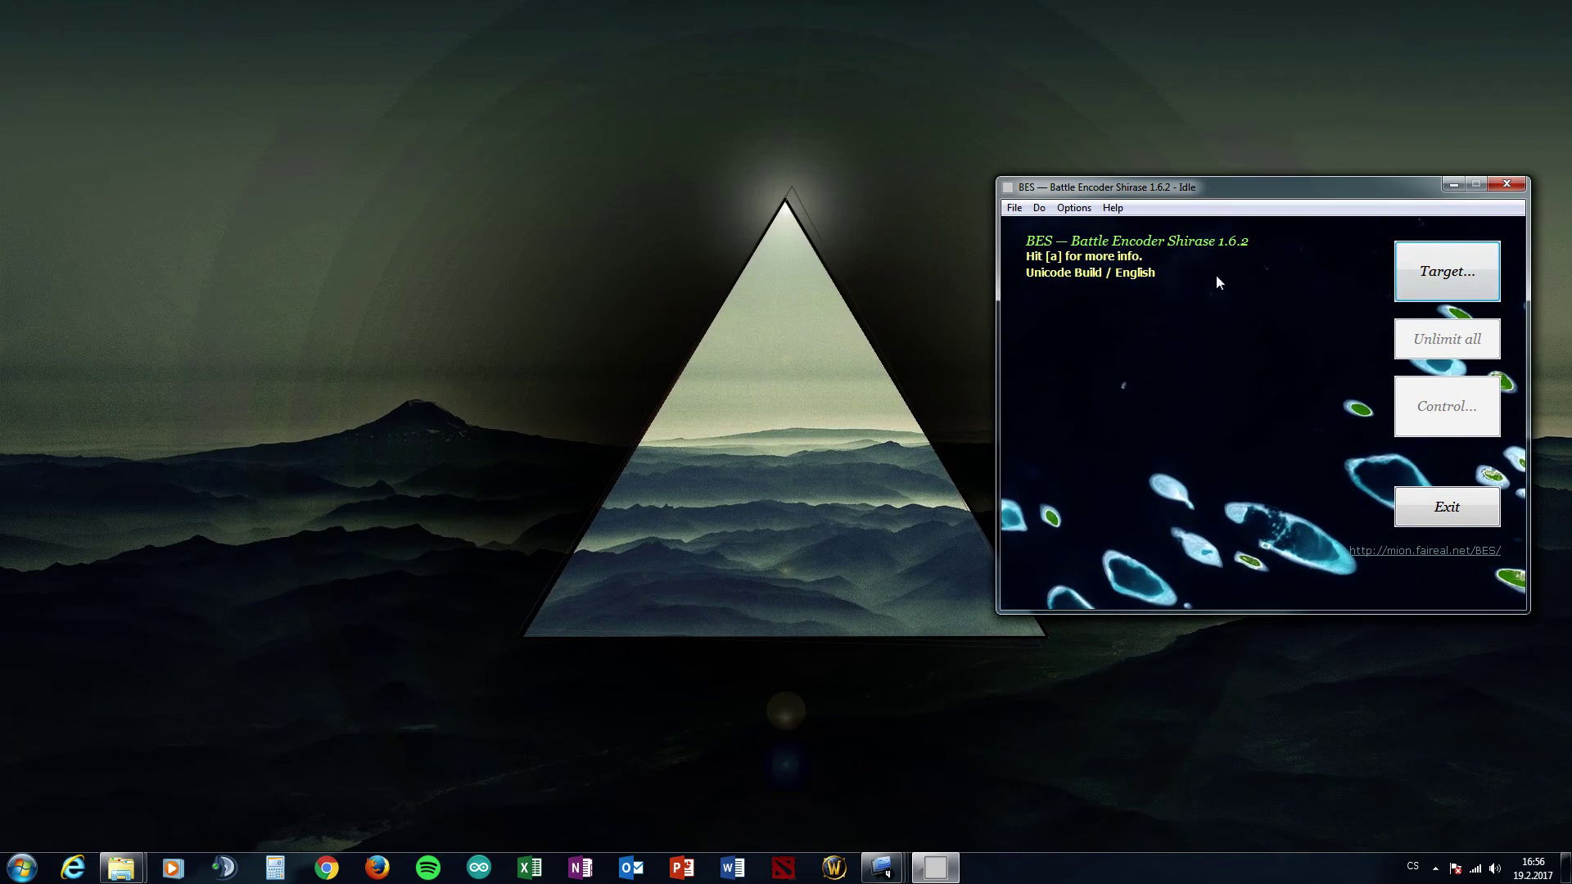
{"action": "left_click_drag", "start_coordinate": [1190, 194], "coordinate": [438, 116]}
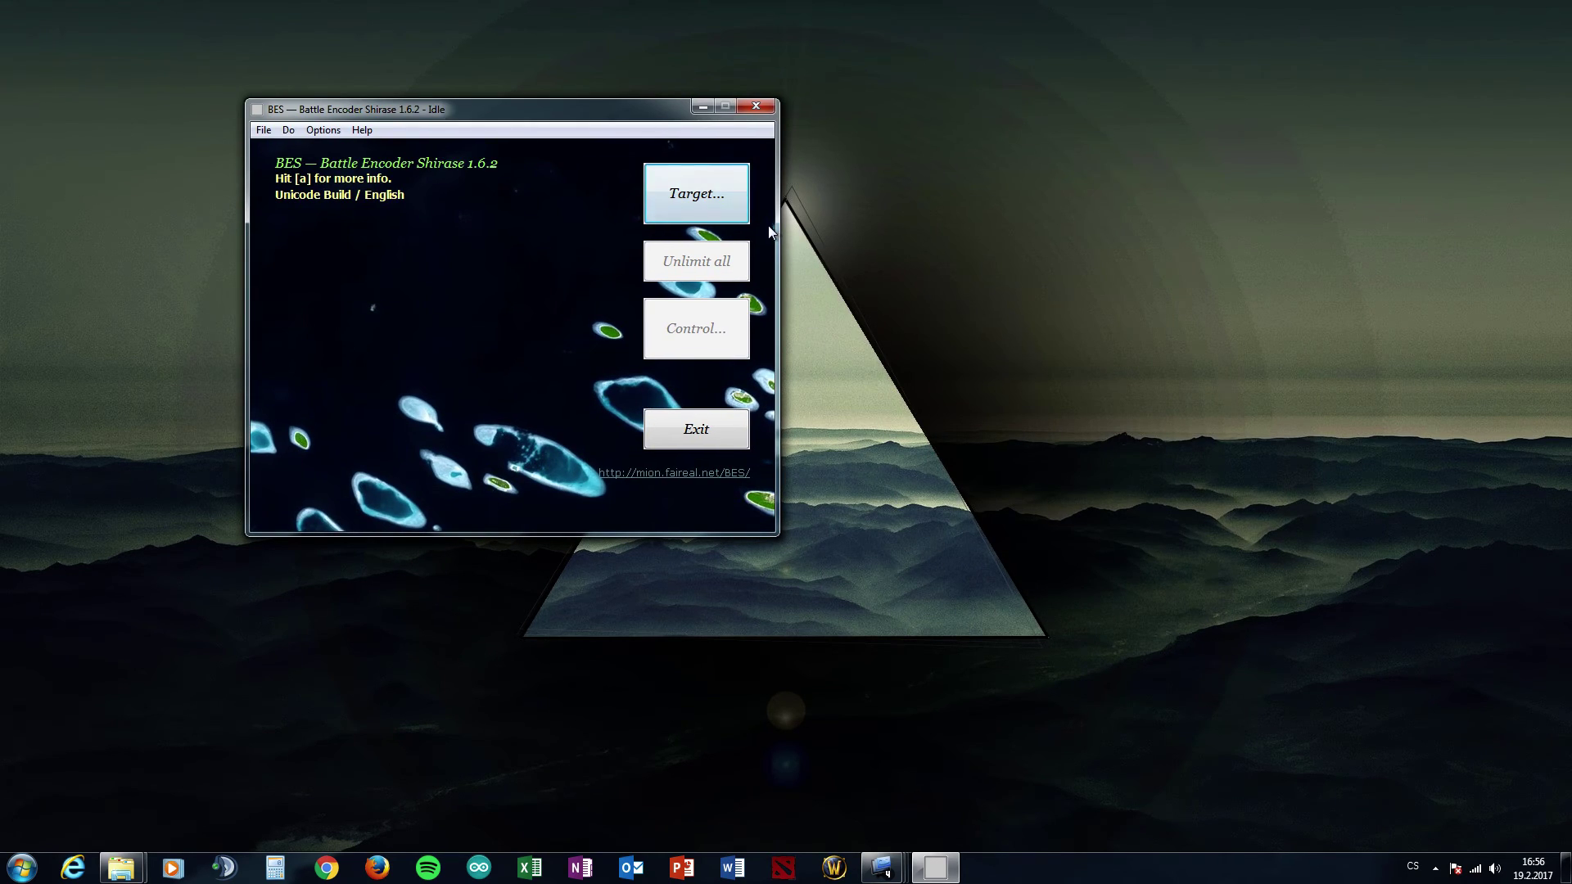
Step: Open the list of processes to limit in BES, and switch to The Witcher 3 to reach its main menu
{"action": "left_click", "coordinate": [697, 205]}
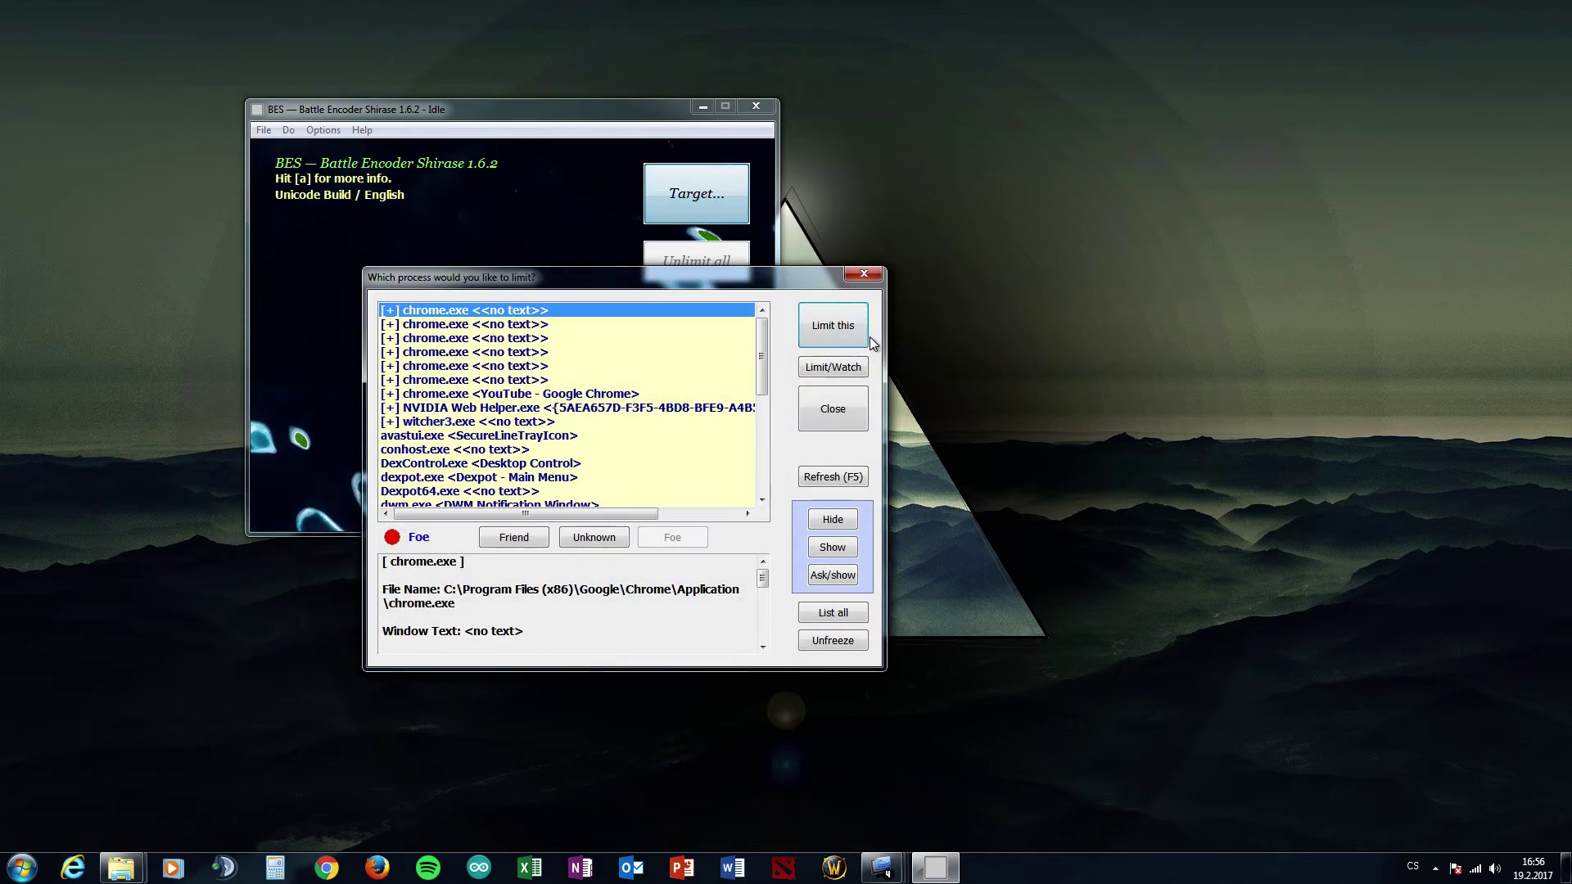
{"action": "key", "text": "alt+Tab"}
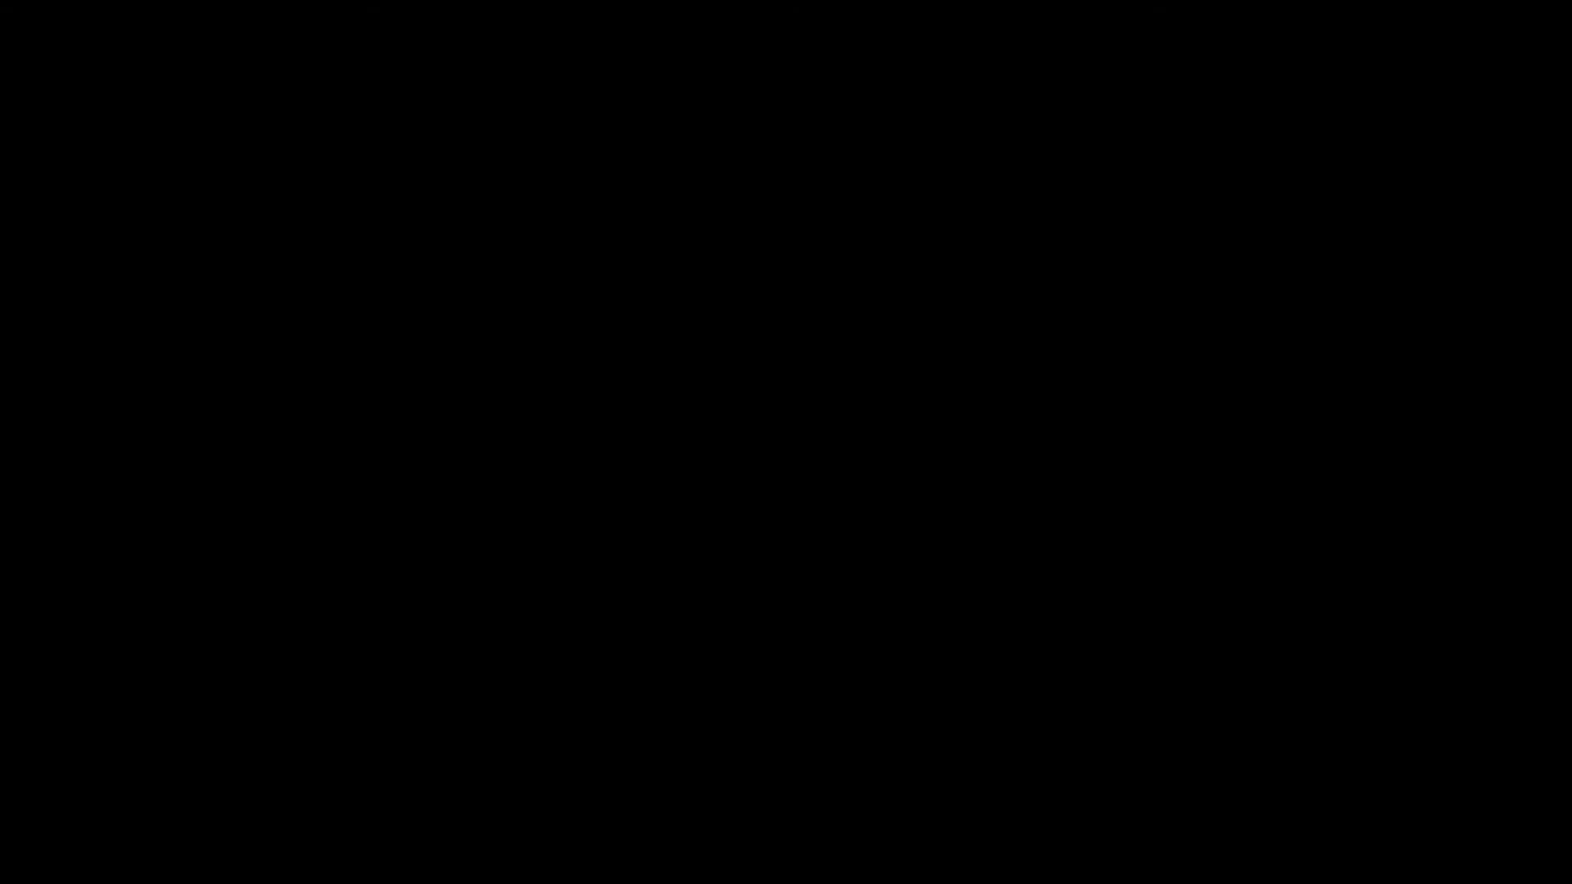
{"action": "key", "text": "space"}
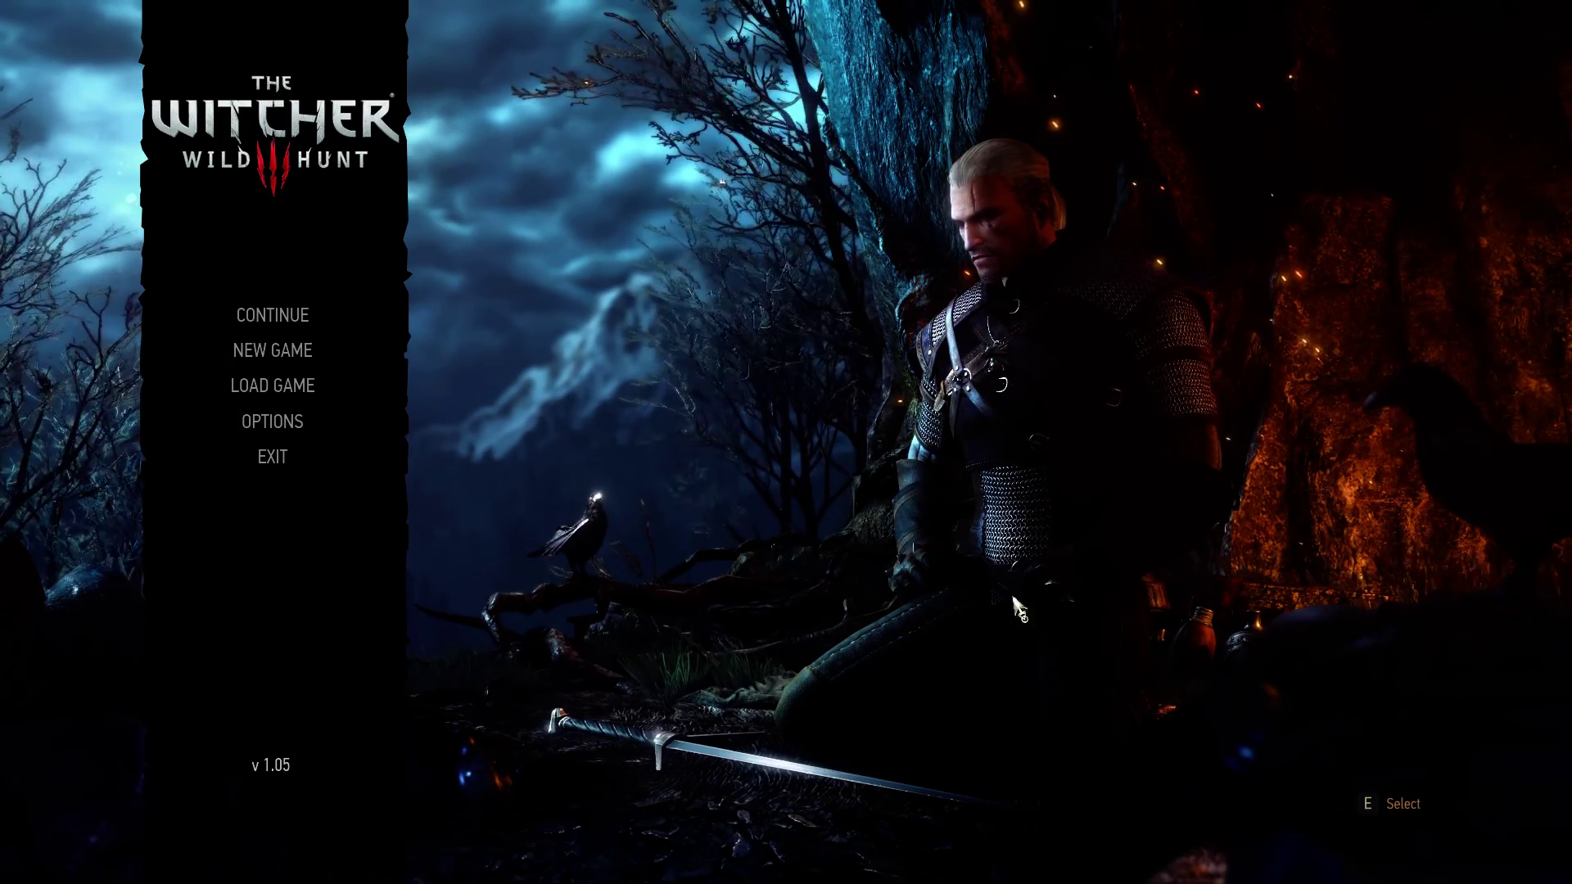
Step: Switch back to BES and limit the CPU usage of the witcher3.exe process, confirming the choice
{"action": "key", "text": "alt+Tab"}
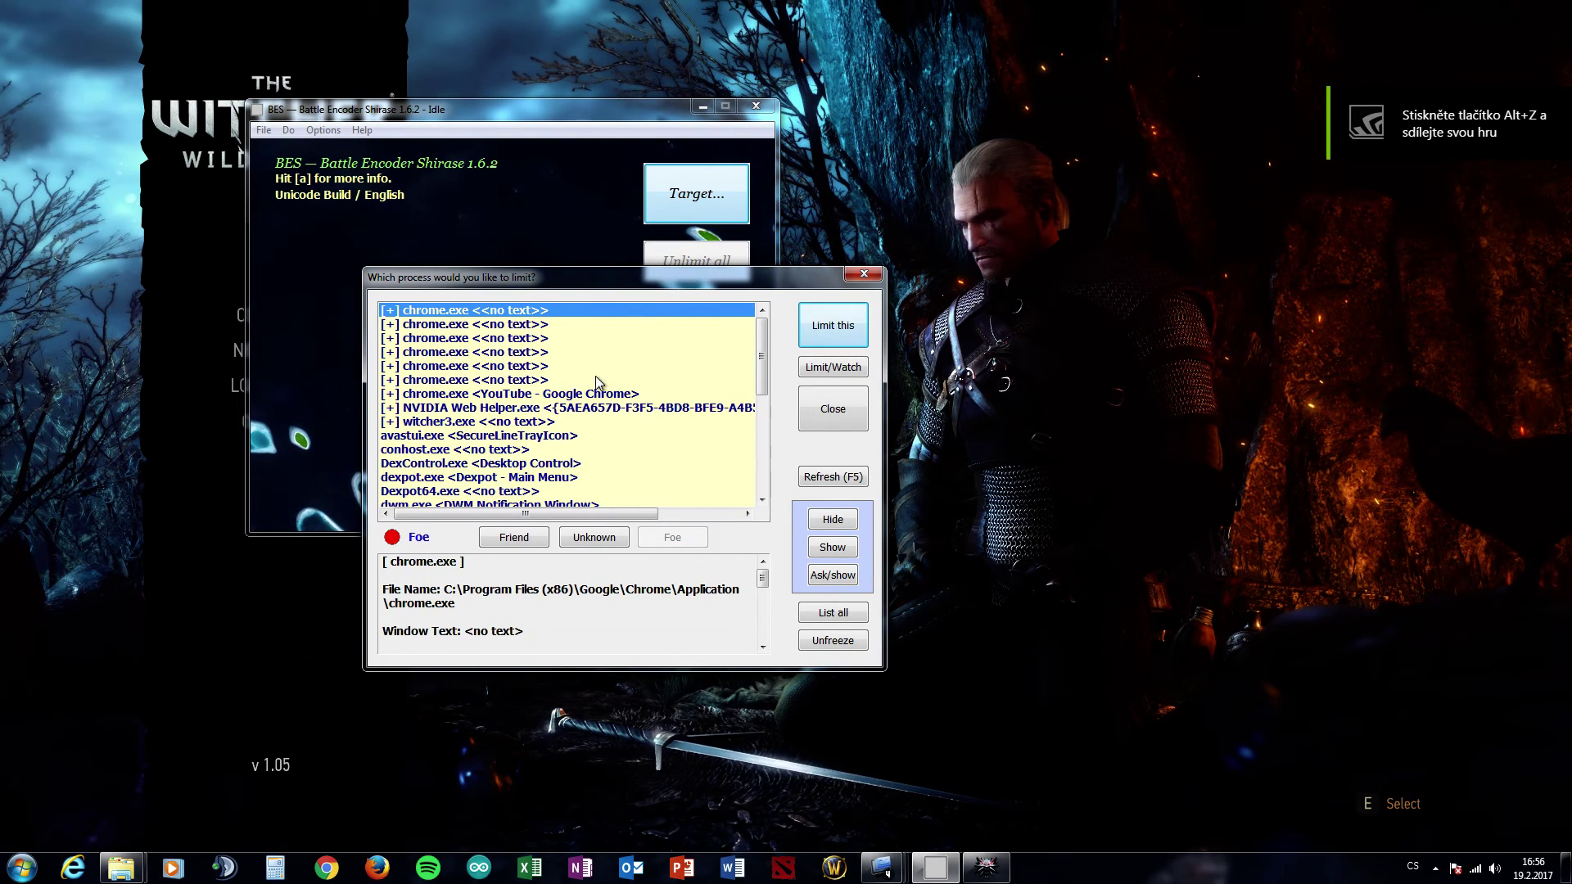
{"action": "left_click_drag", "start_coordinate": [607, 291], "coordinate": [887, 276]}
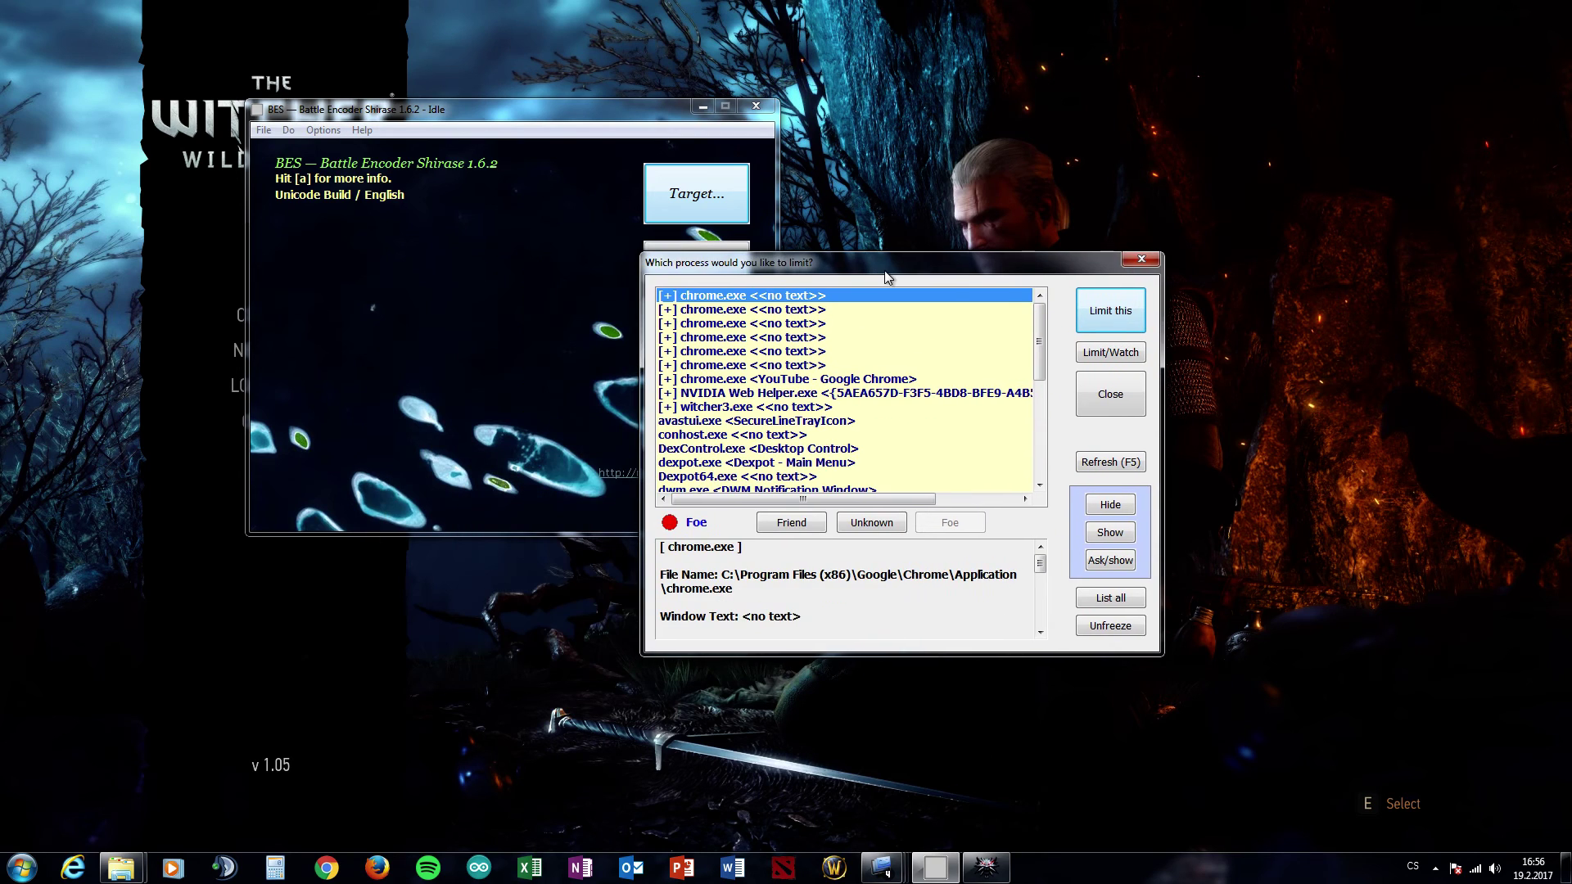
{"action": "left_click", "coordinate": [783, 407]}
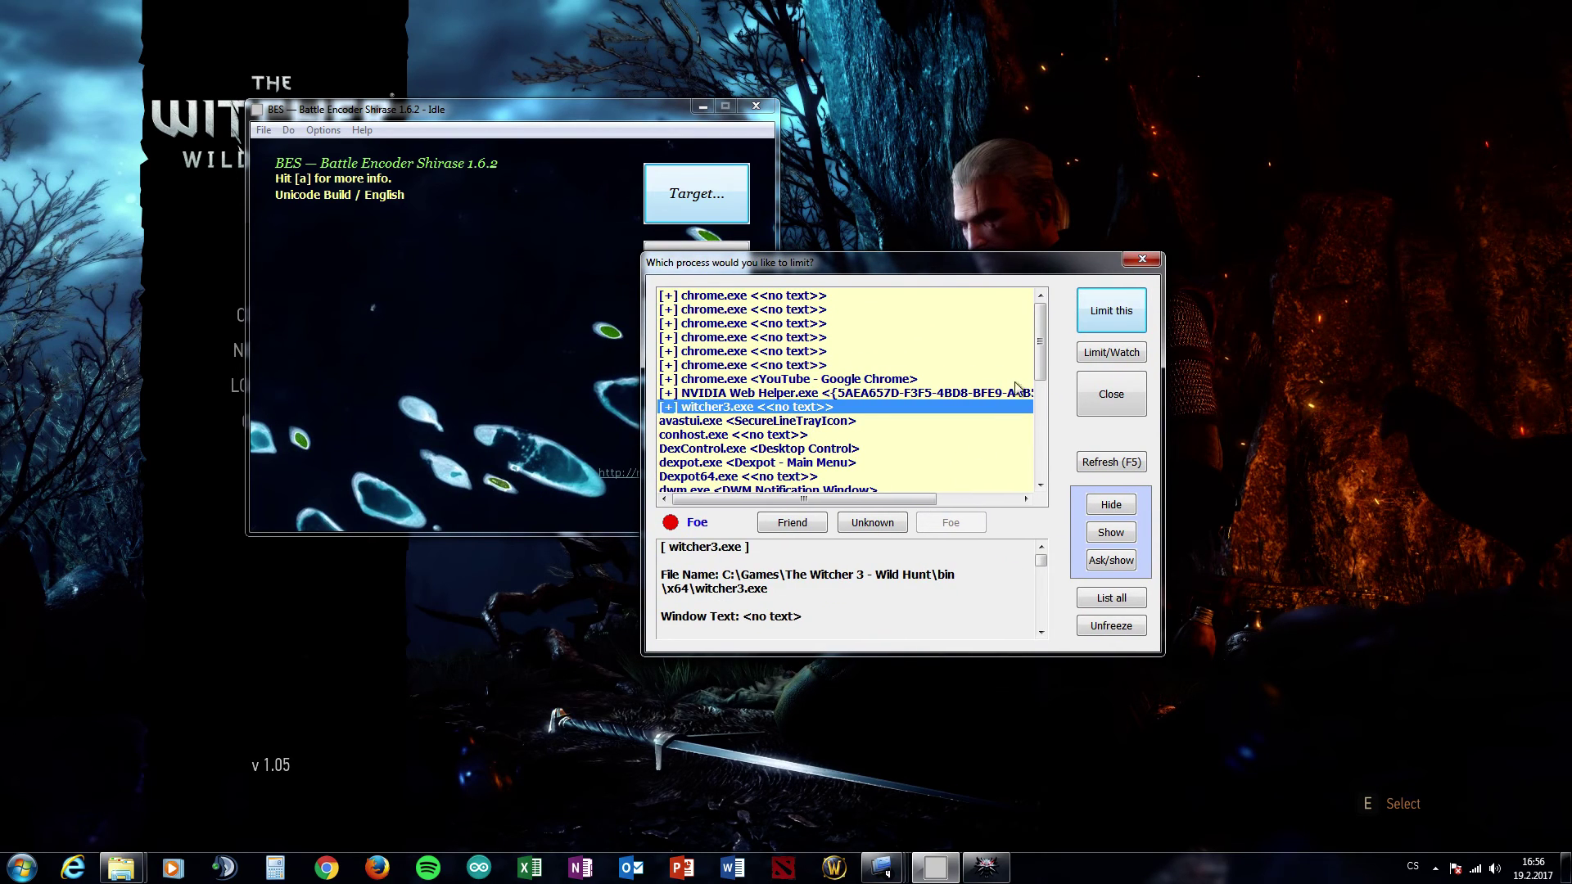
{"action": "left_click", "coordinate": [1104, 312]}
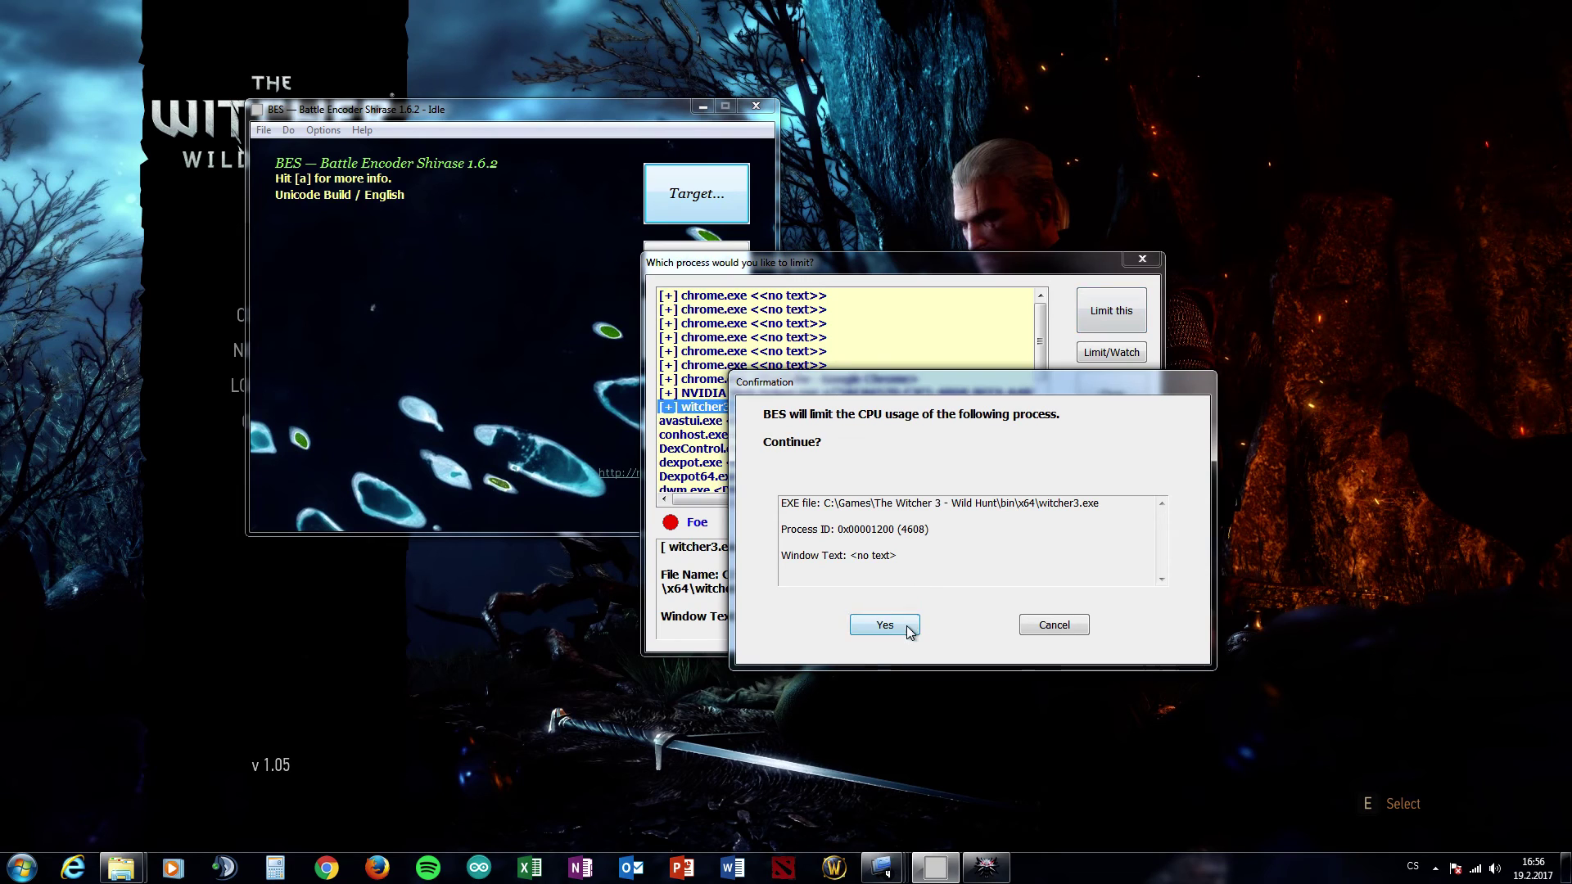
{"action": "left_click", "coordinate": [907, 625]}
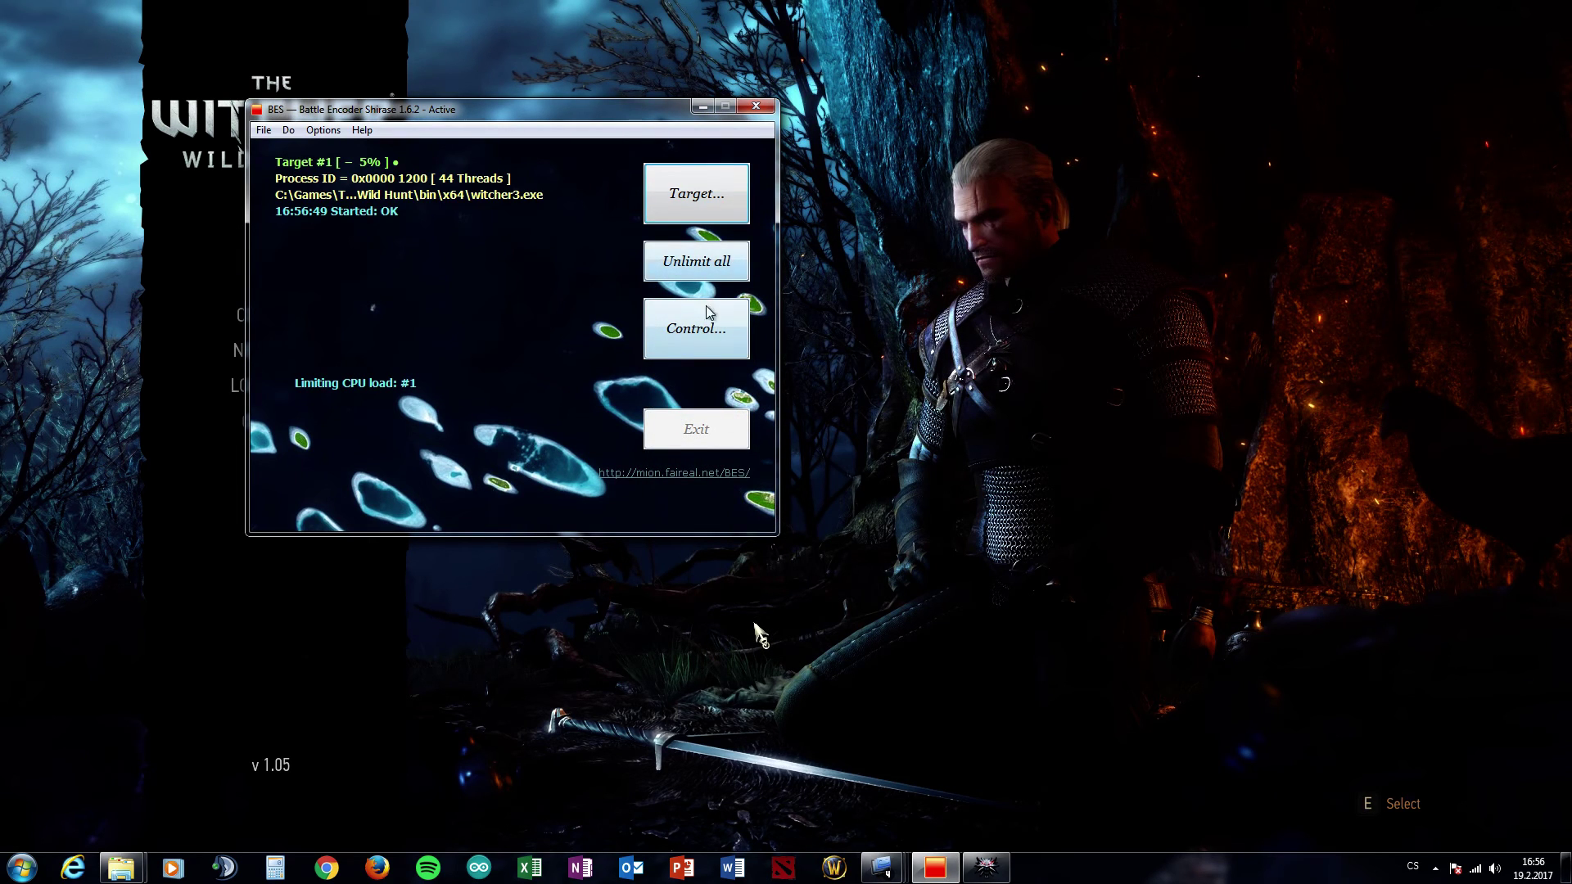
Step: Open the limiter control, examine the witcher3.exe percentage and sleep/awake cycle settings, and close it
{"action": "left_click", "coordinate": [689, 341]}
{"action": "left_click_drag", "start_coordinate": [800, 168], "coordinate": [1267, 119]}
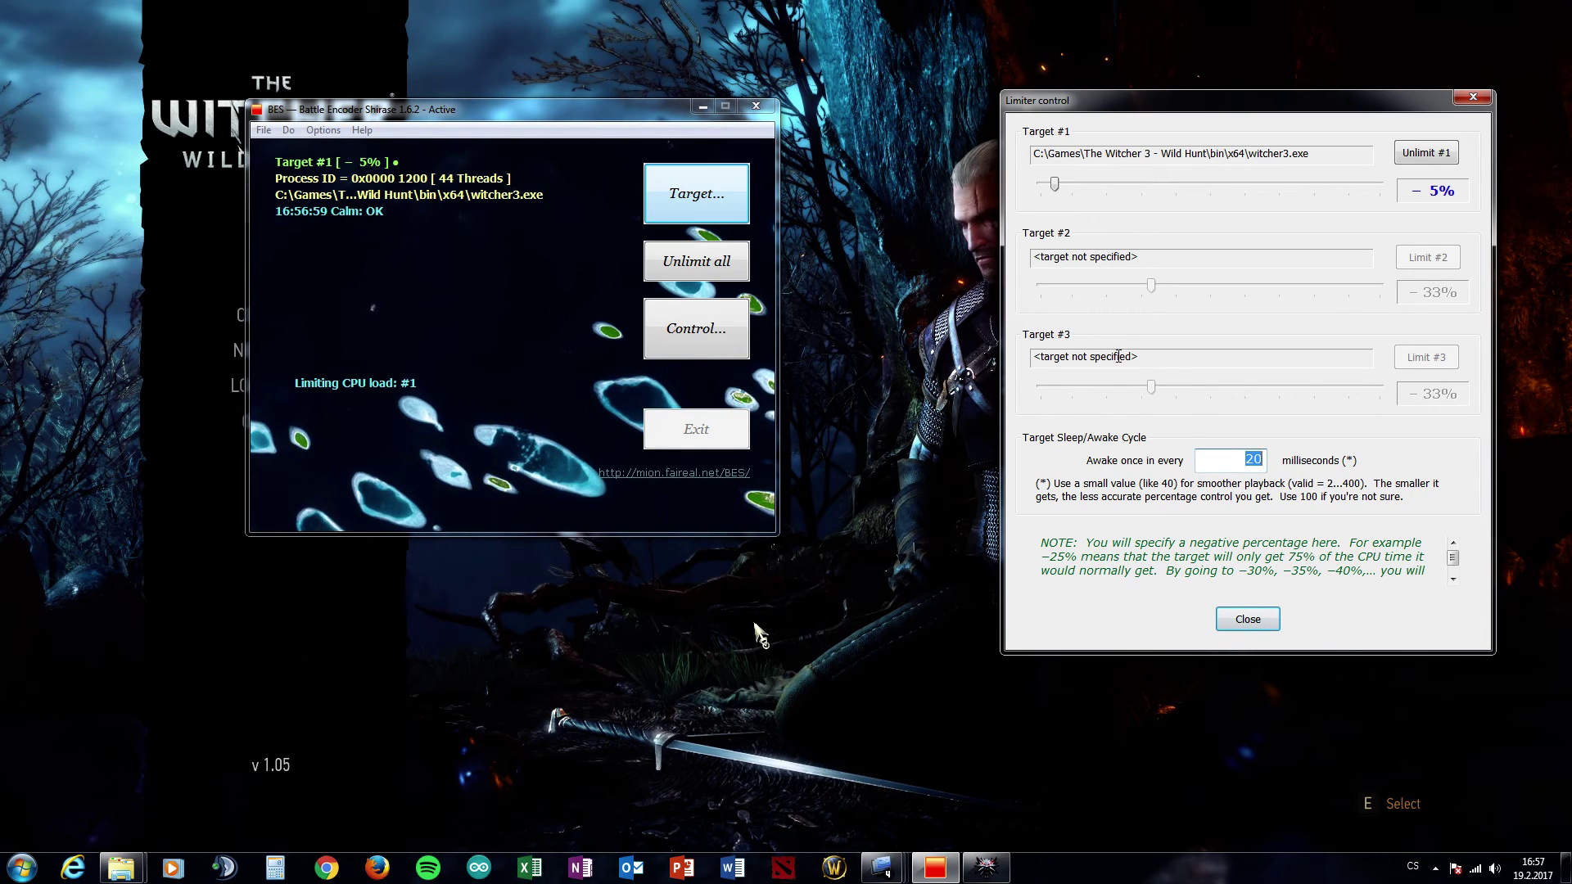
{"action": "left_click", "coordinate": [1248, 619]}
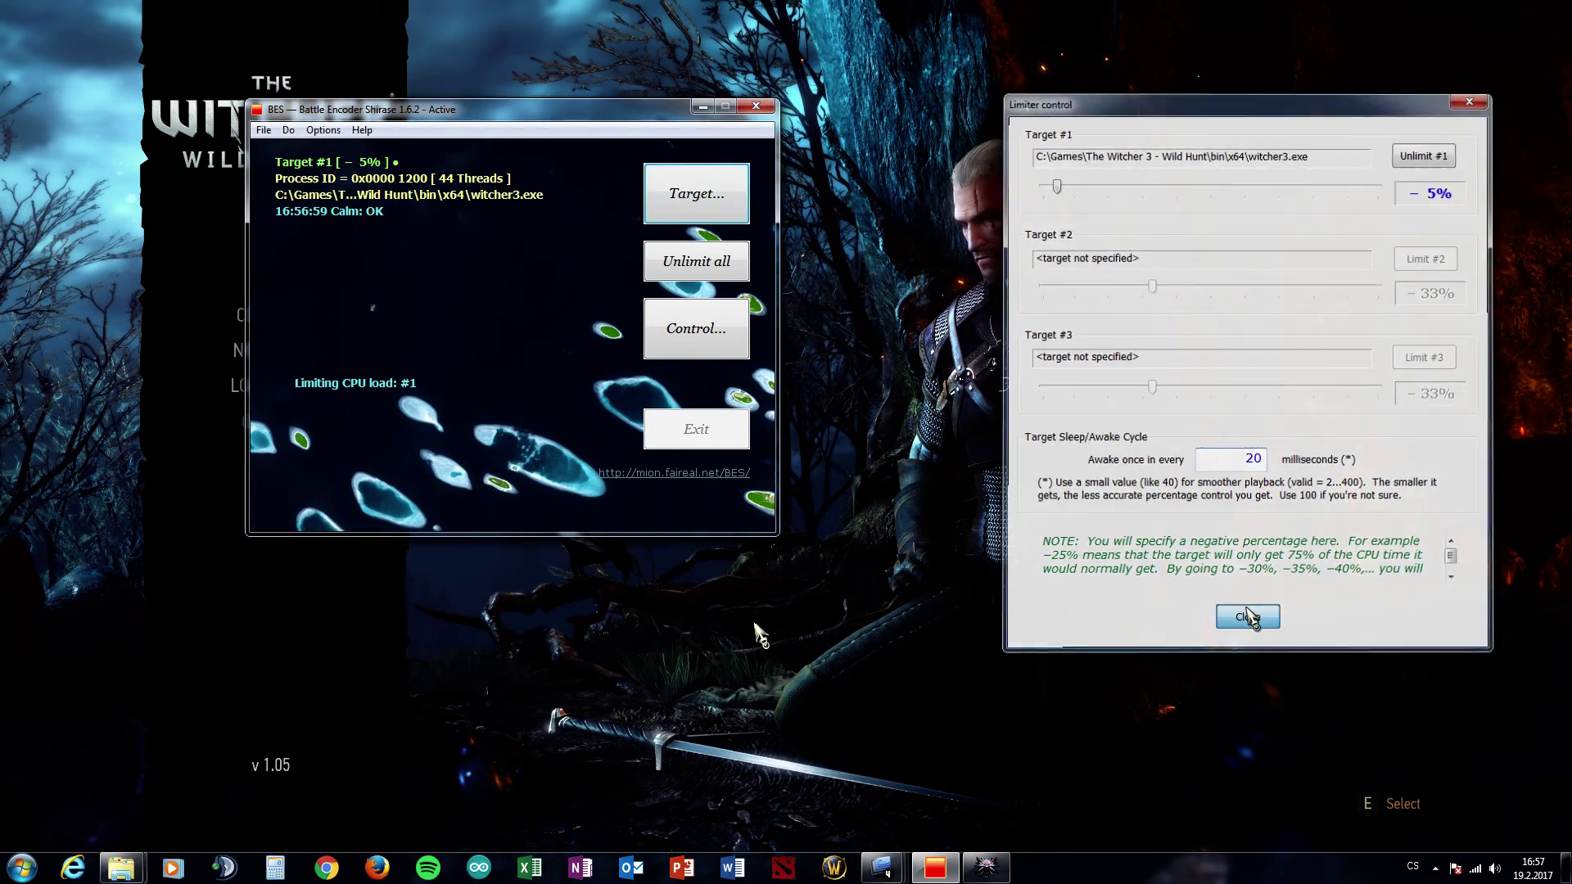
Step: Switch to The Witcher 3 and continue the saved game from its main menu
{"action": "left_click", "coordinate": [1248, 619]}
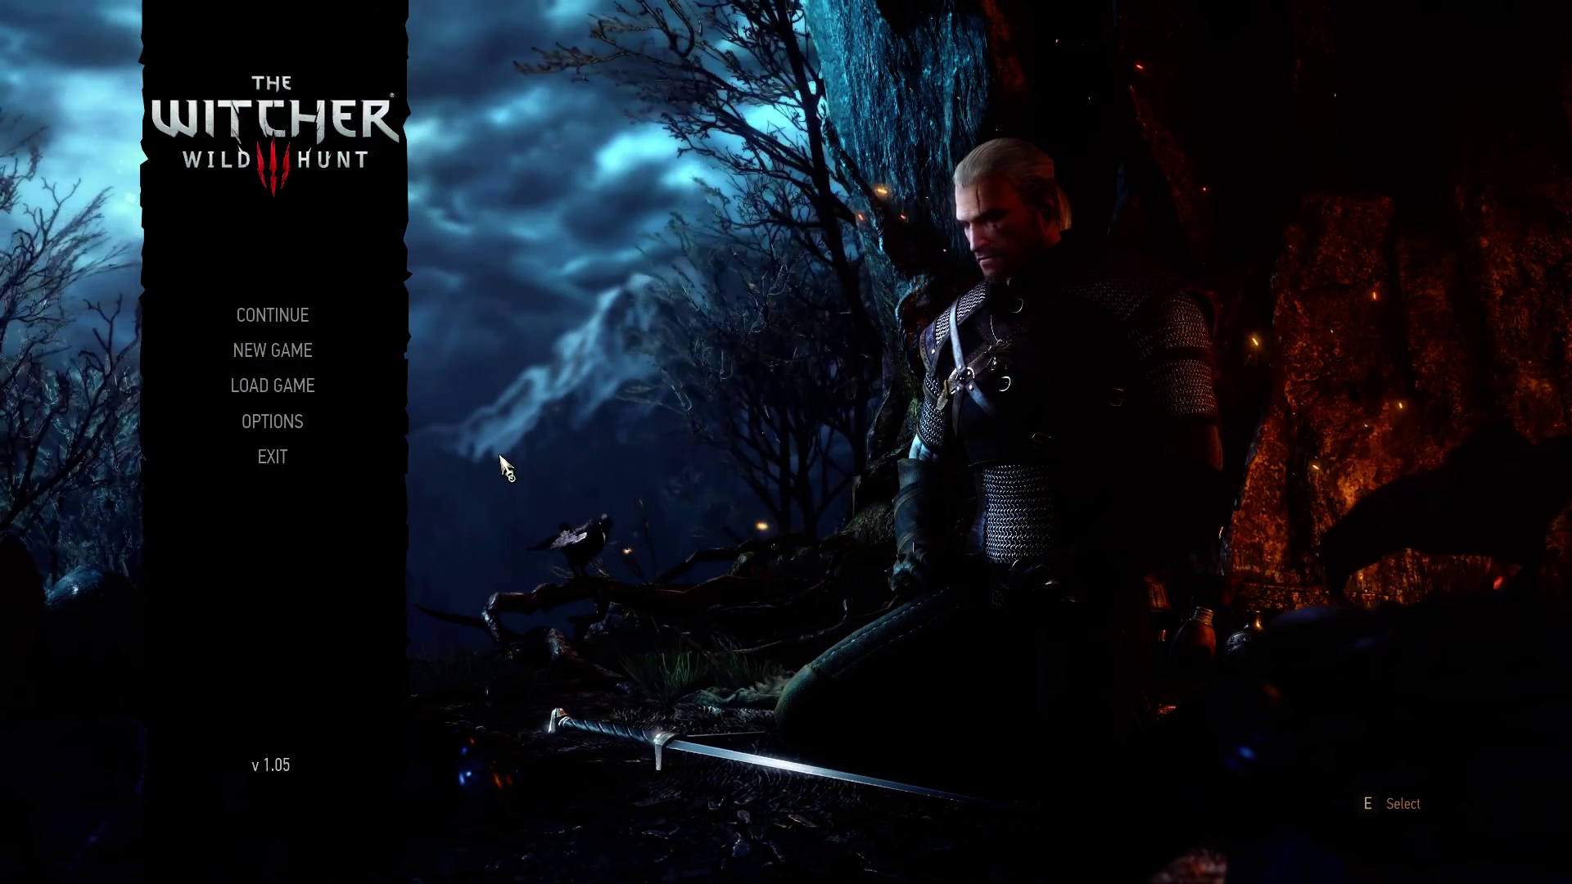
{"action": "left_click", "coordinate": [286, 316]}
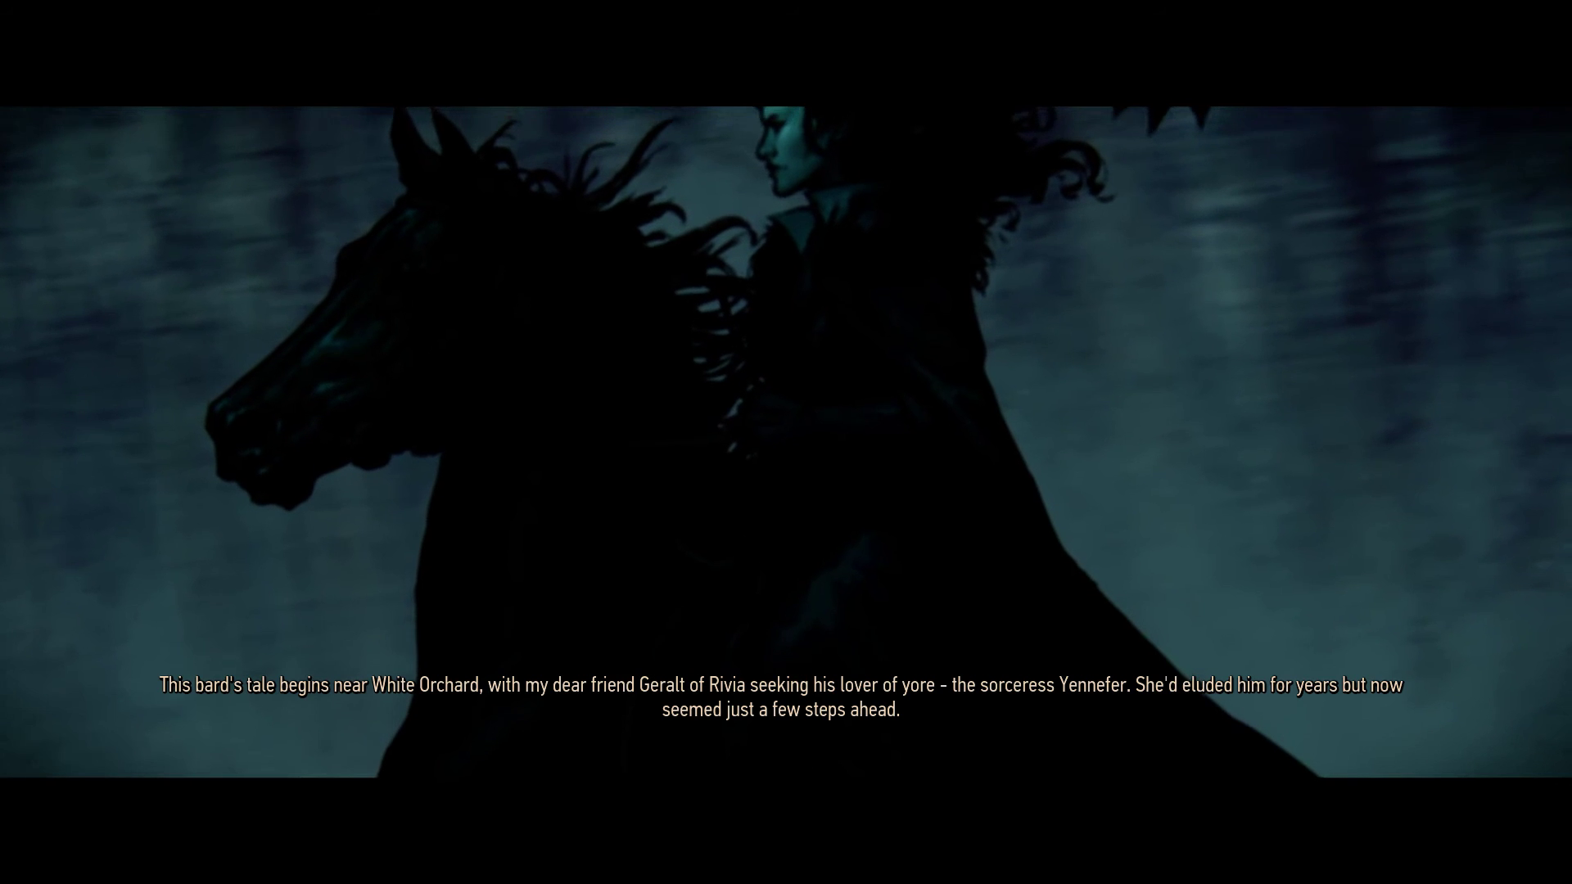